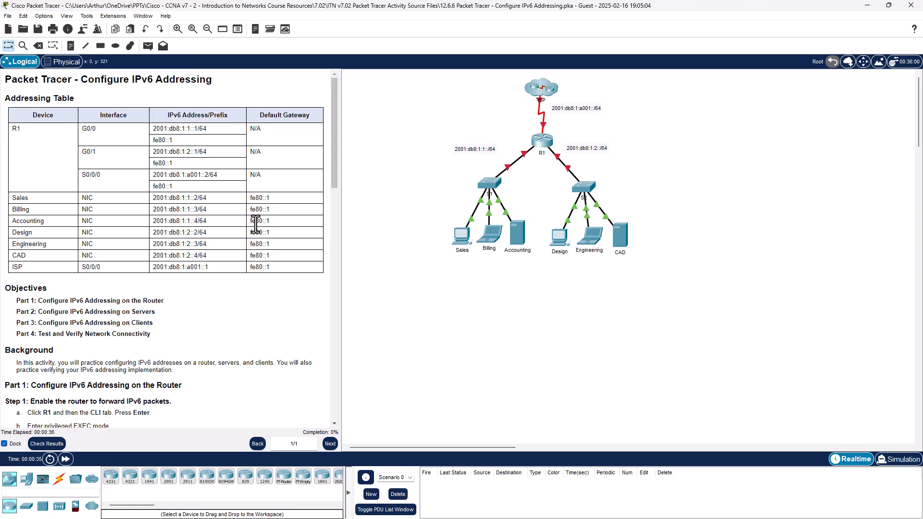
Open router R1's command-line interface and enlarge its window beside the activity instructions
scroll(255, 224, down, 4)
scroll(255, 224, down, 1)
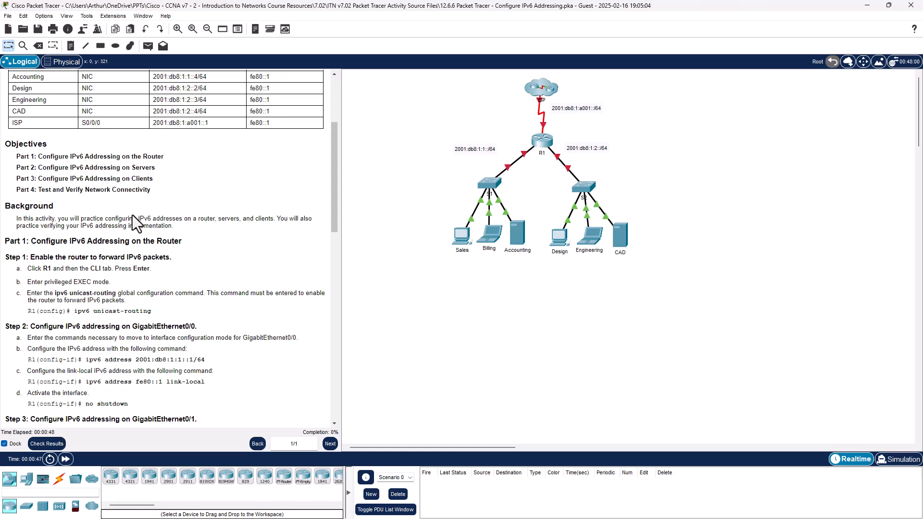
click(547, 140)
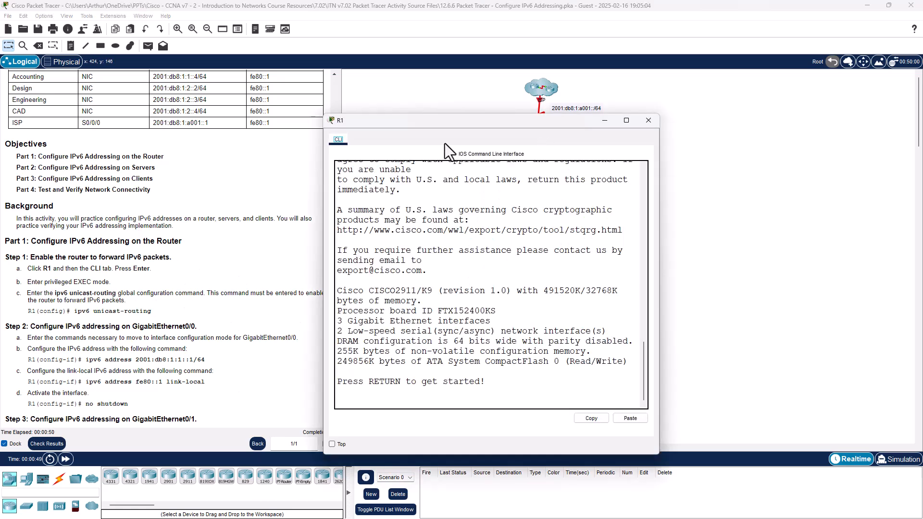
drag(467, 117, 460, 45)
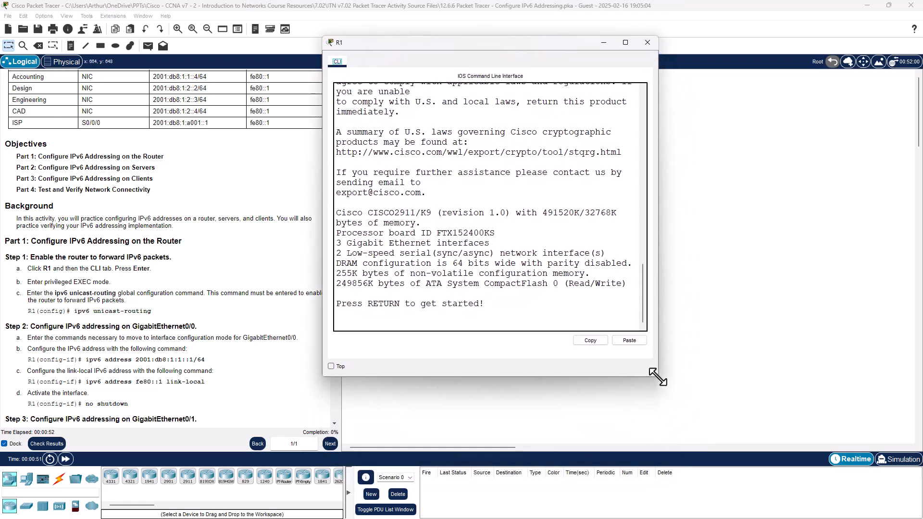
drag(658, 376, 858, 438)
click(688, 330)
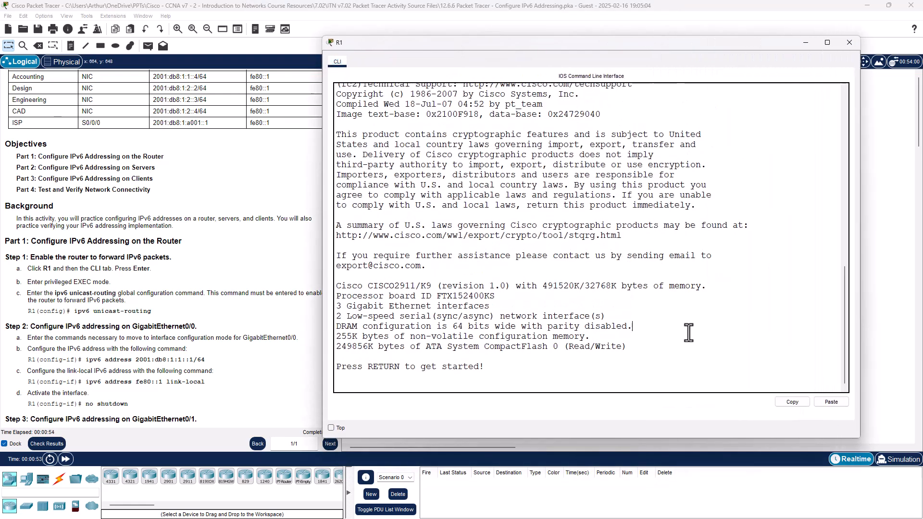
Enter privileged EXEC mode on R1 and go into global configuration mode with config t
key(Return)
key(Return)
text(en)
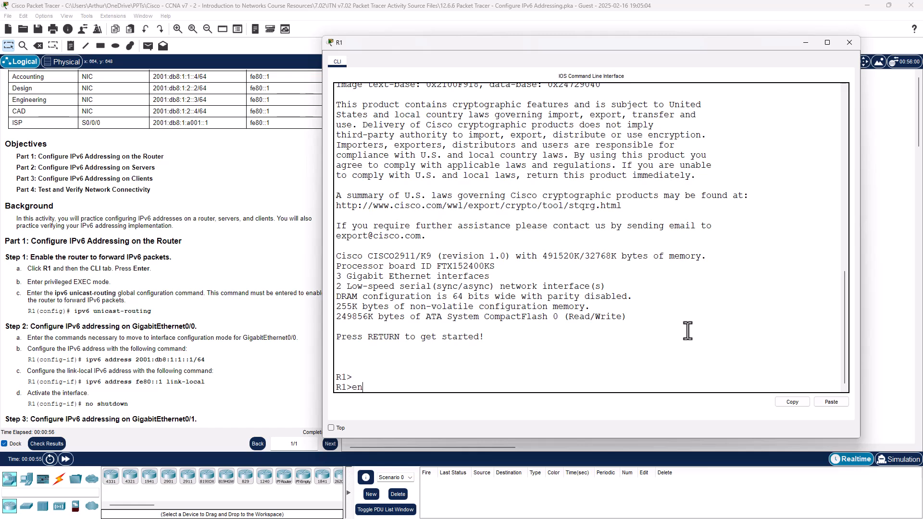
key(Return)
text(config )
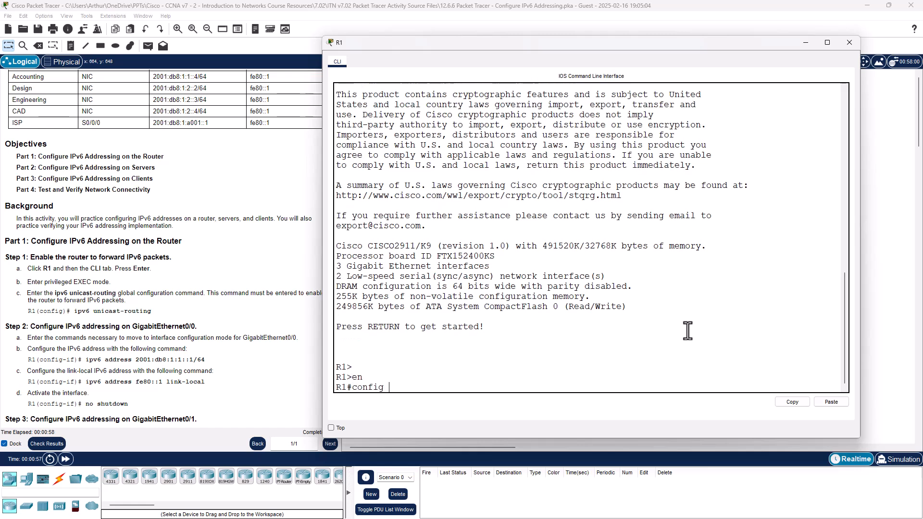
text(y)
key(Return)
text(config )
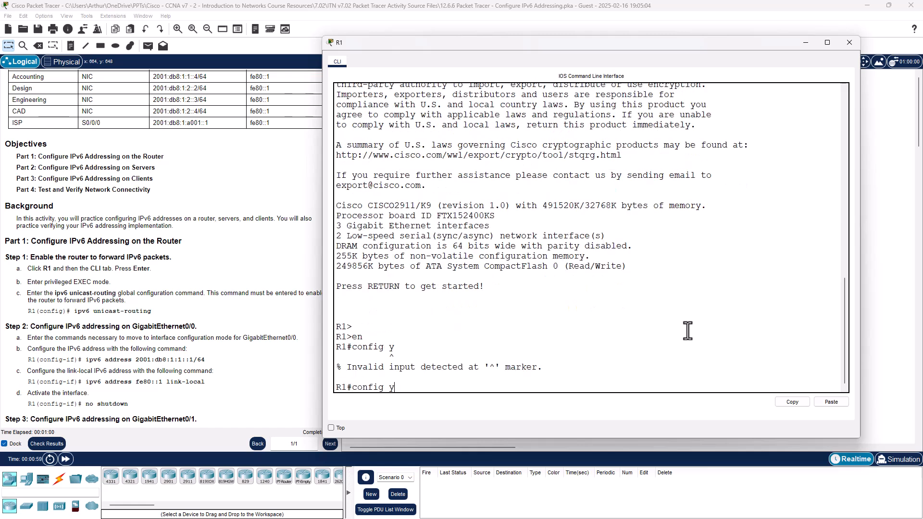
text(t)
key(Return)
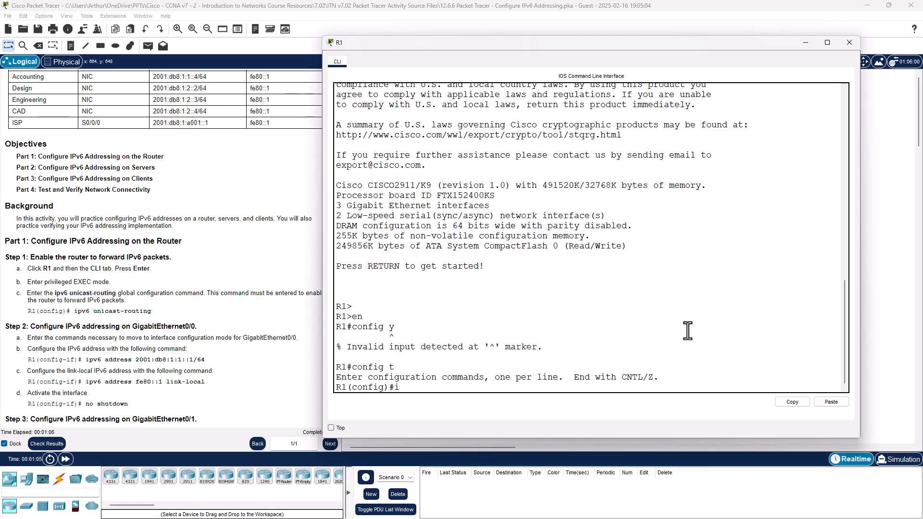
Enable IPv6 packet forwarding on R1 with the ipv6 unicast-routing command
text(ipv6  un)
key(Tab)
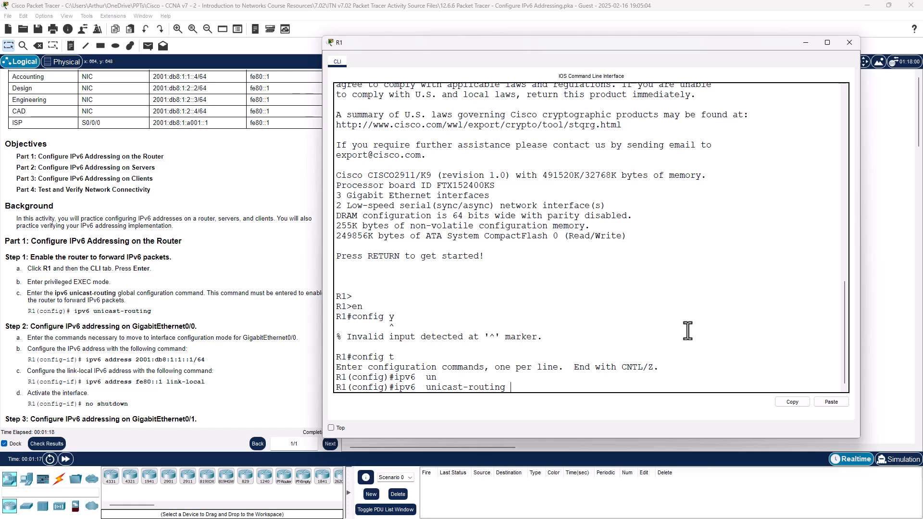
key(Return)
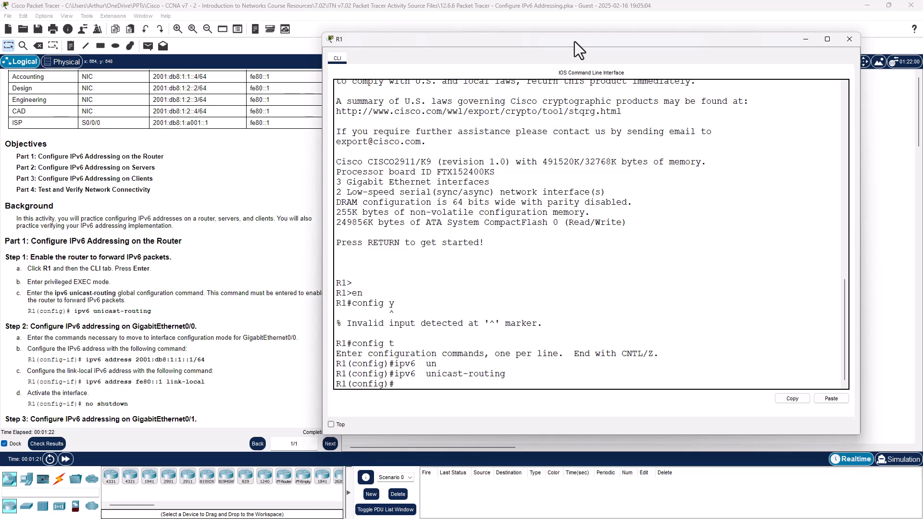
drag(575, 41, 583, 27)
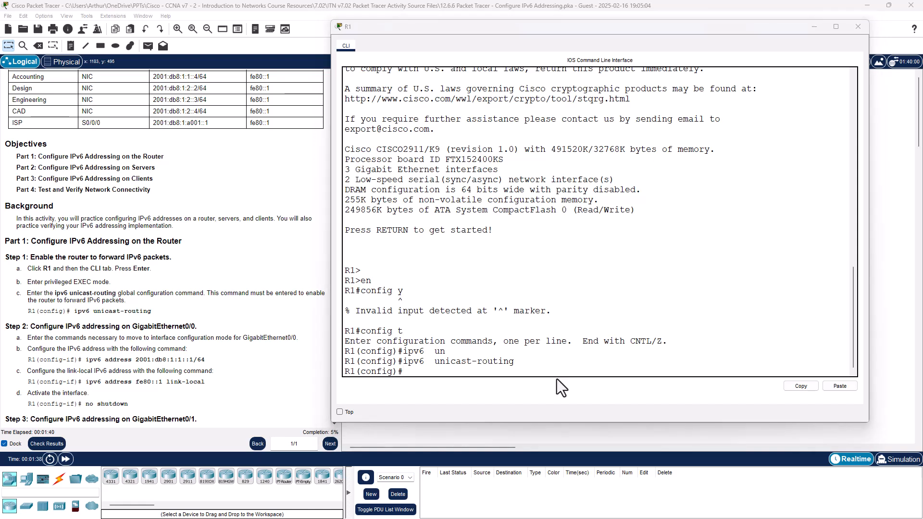
double_click(436, 364)
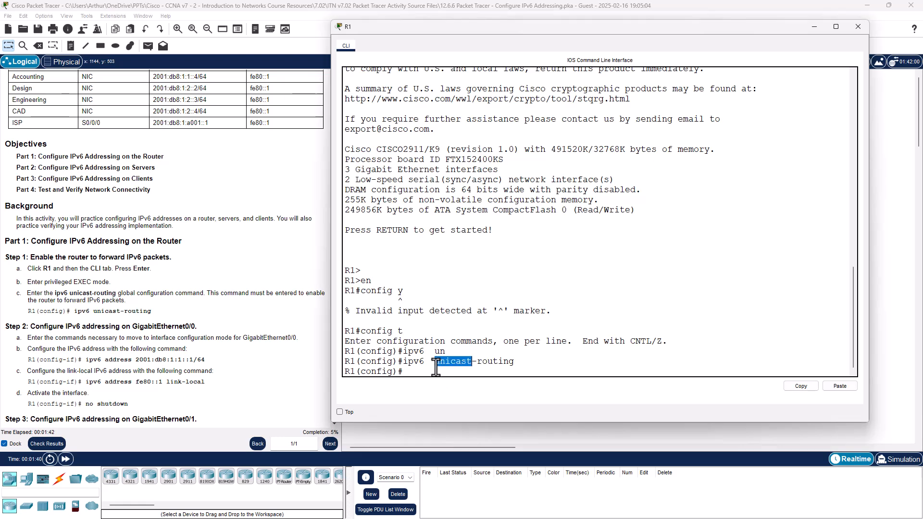
Assign the IPv6 address 2001:db8:1:1::1/64 to R1's interface g0/0
text(int g0/0)
key(Return)
text(ip)
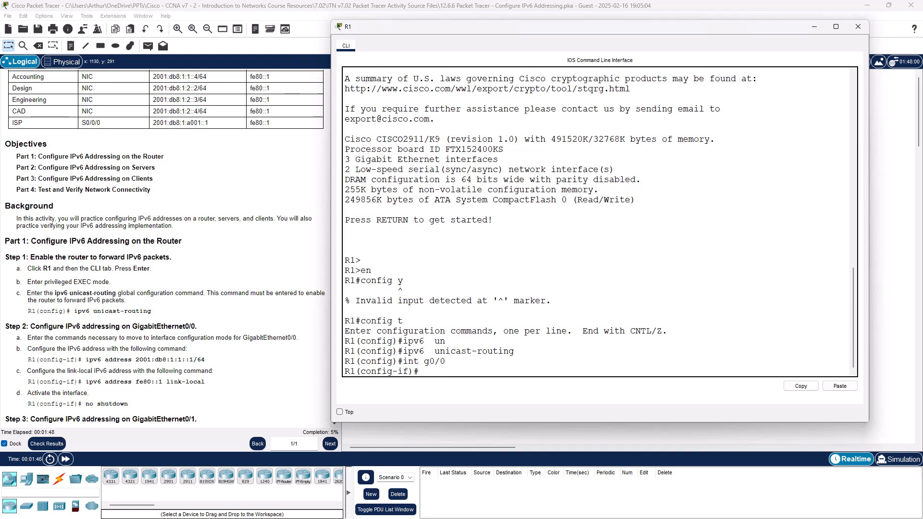
text(v6 add)
key(Tab)
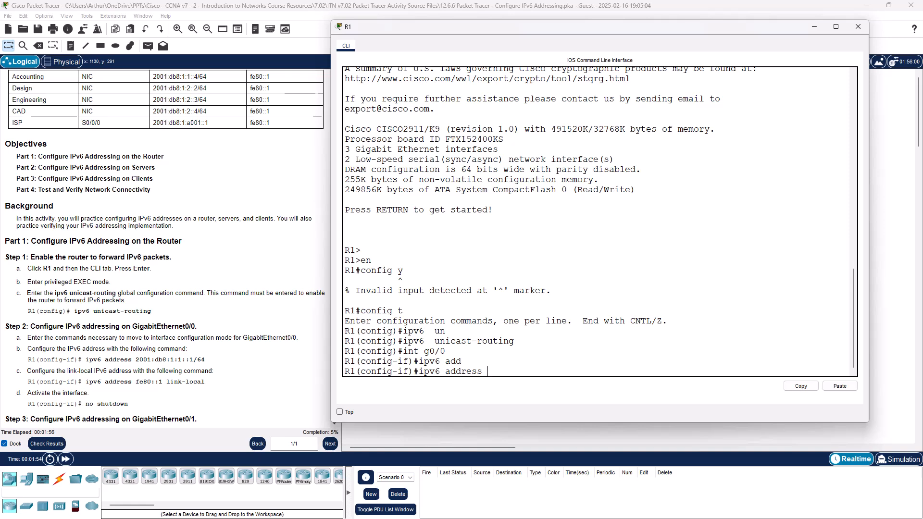
right_click(511, 376)
click(534, 391)
drag(487, 371, 549, 375)
drag(553, 375, 580, 374)
click(580, 374)
key(Return)
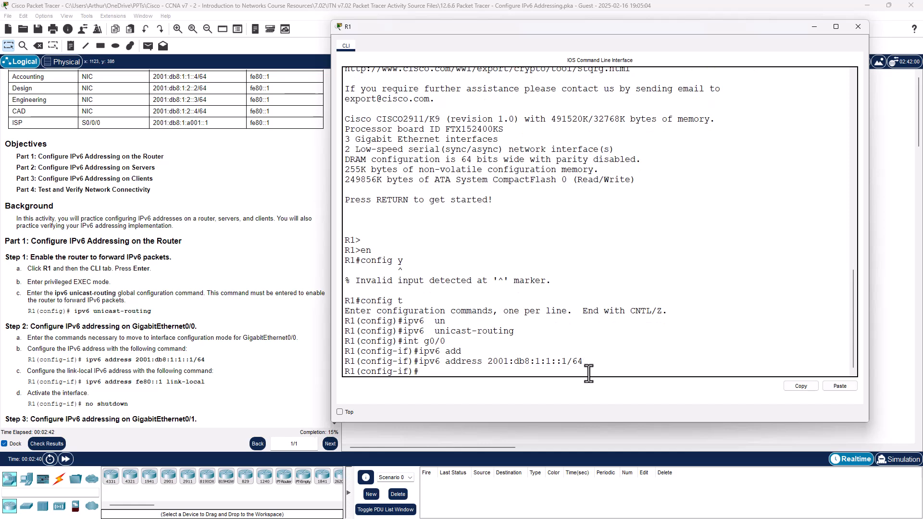
Activate interface g0/0 with no sh and return to a clean command prompt
text(no sh)
key(Return)
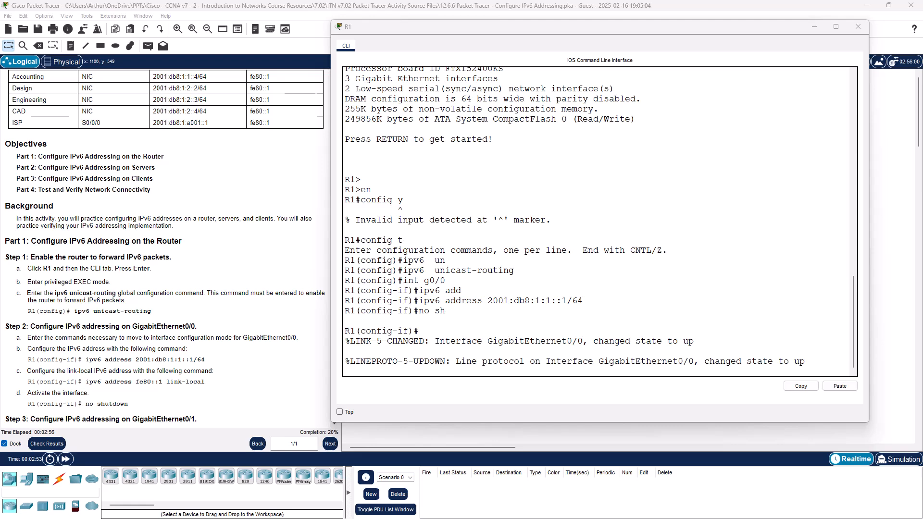
click(480, 361)
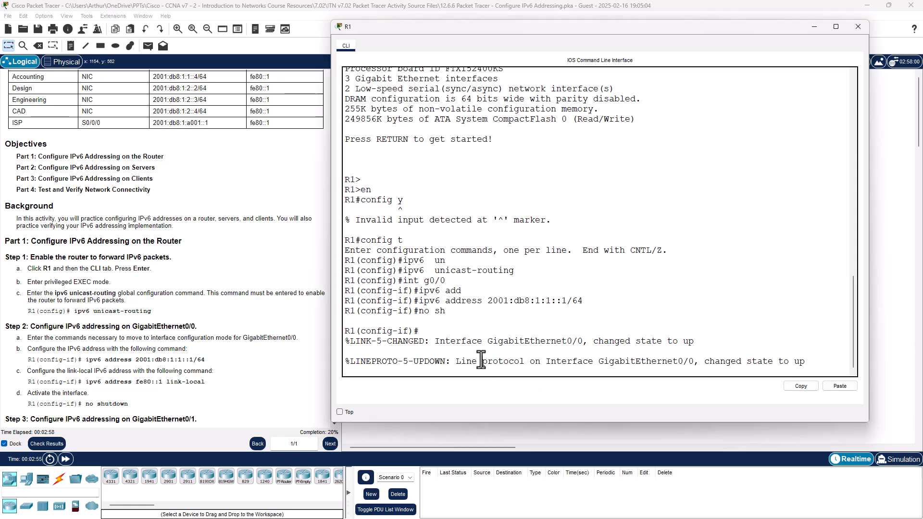
key(Return)
key(Return)
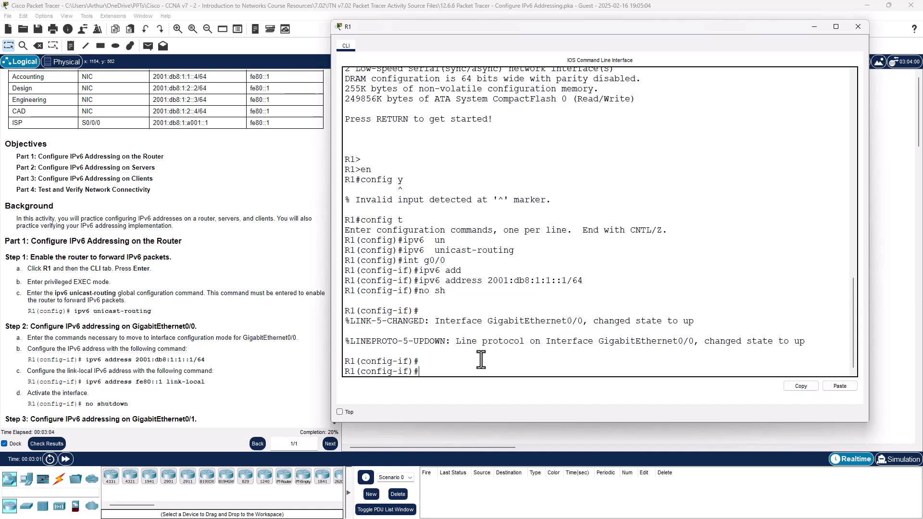
Configure fe80::1 as the link-local IPv6 address of interface g0/0
text(ipv6 add)
key(Tab)
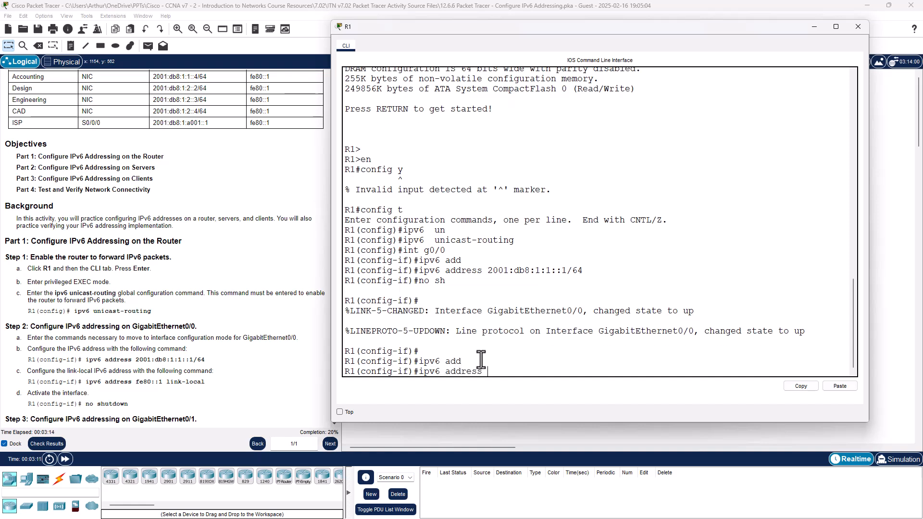
text(fe80::1 link)
key(Tab)
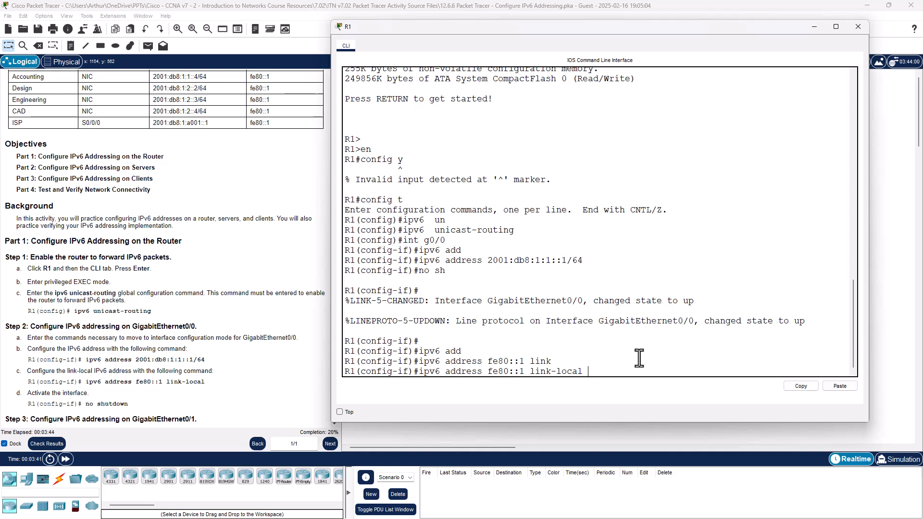
key(Return)
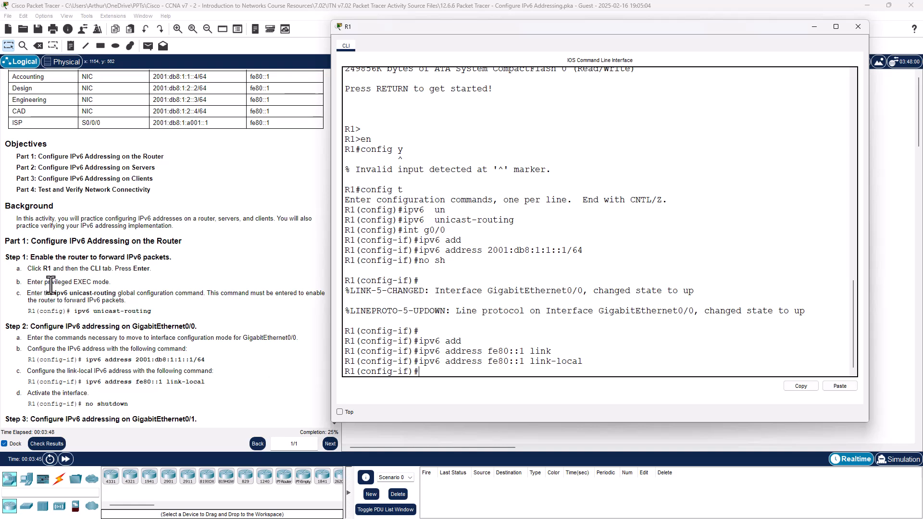
Consult the instructions for the remaining R1 interfaces and exit g0/0 interface configuration to global configuration mode
scroll(170, 333, down, 3)
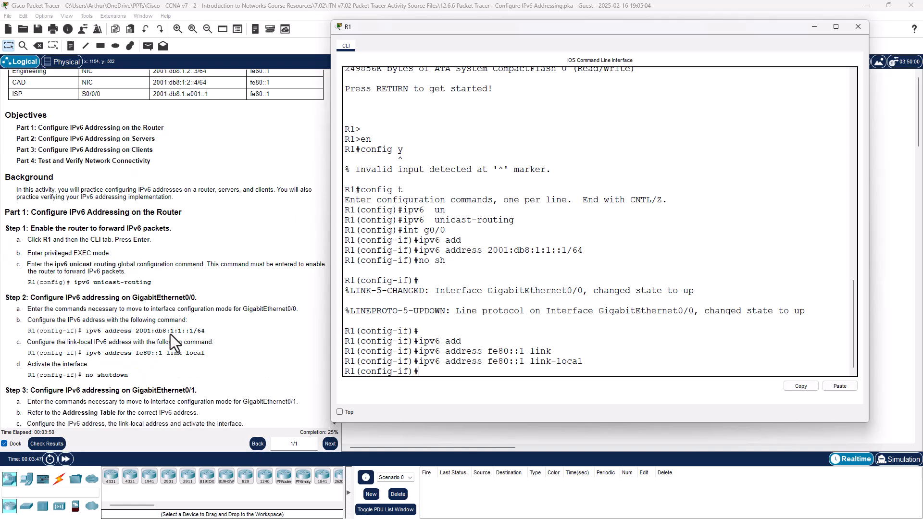
scroll(170, 334, down, 8)
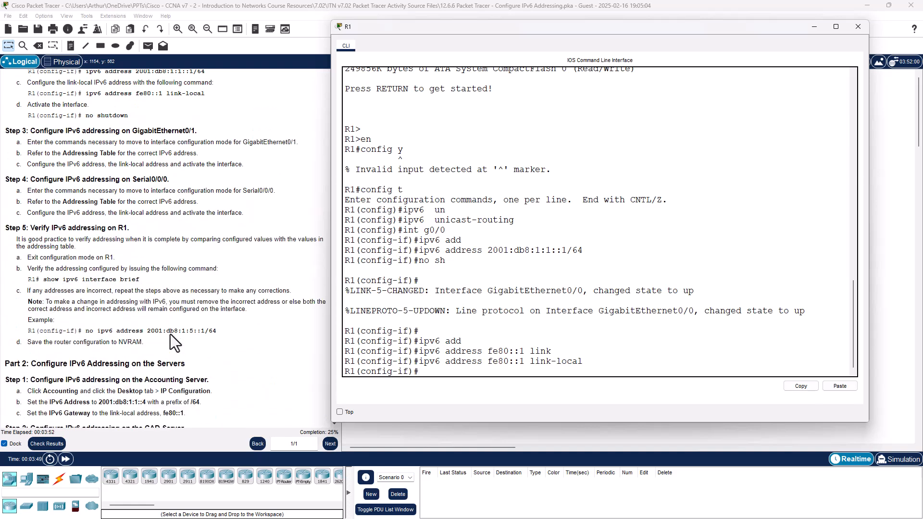
scroll(162, 318, down, 1)
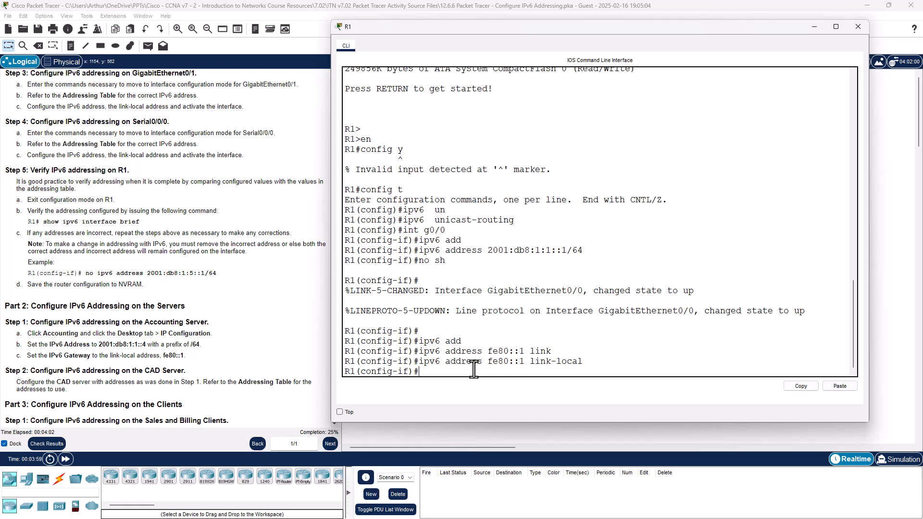
text(exint)
key(Return)
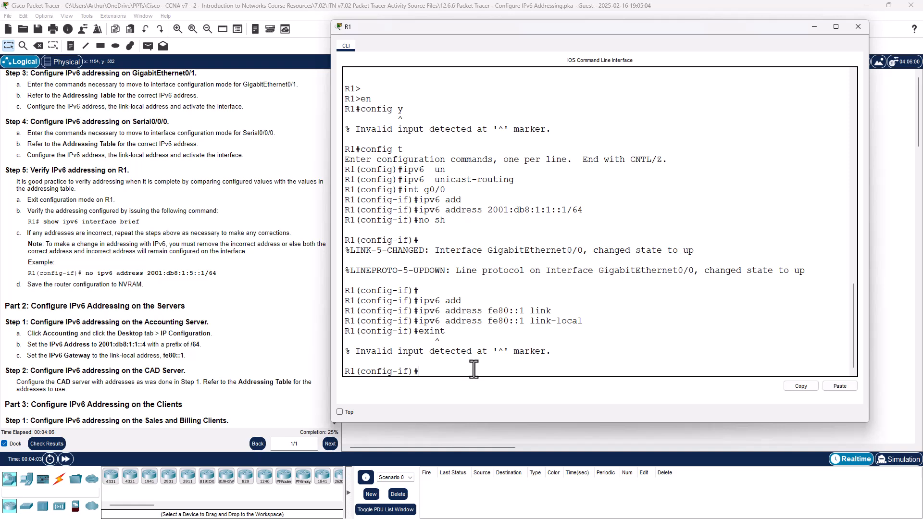
text(exit)
key(Return)
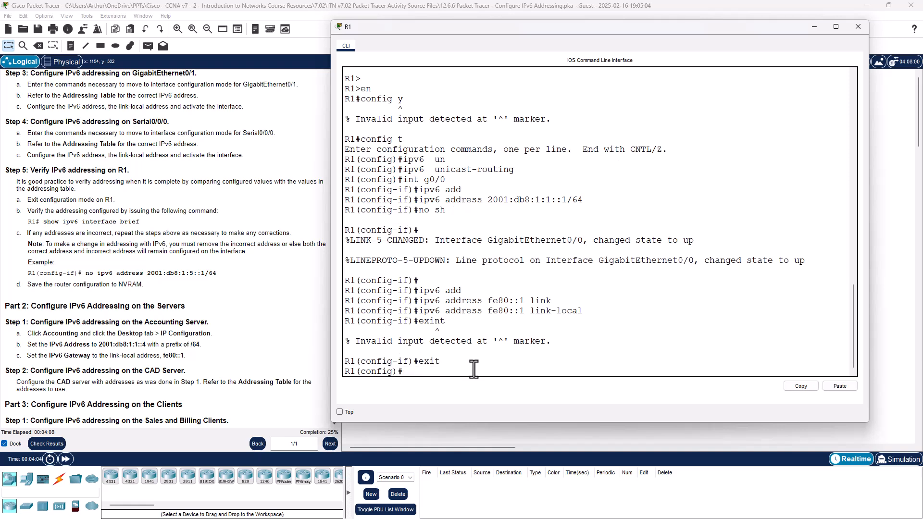
Assign the IPv6 address 2001:db8:1:2::1/64 to R1's interface g0/1
text(int g0/1)
key(Return)
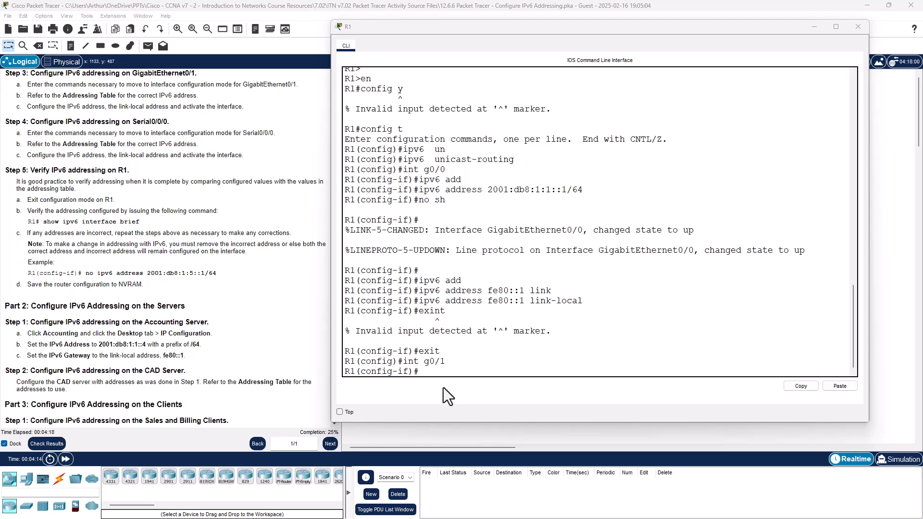
click(441, 371)
text(ipv)
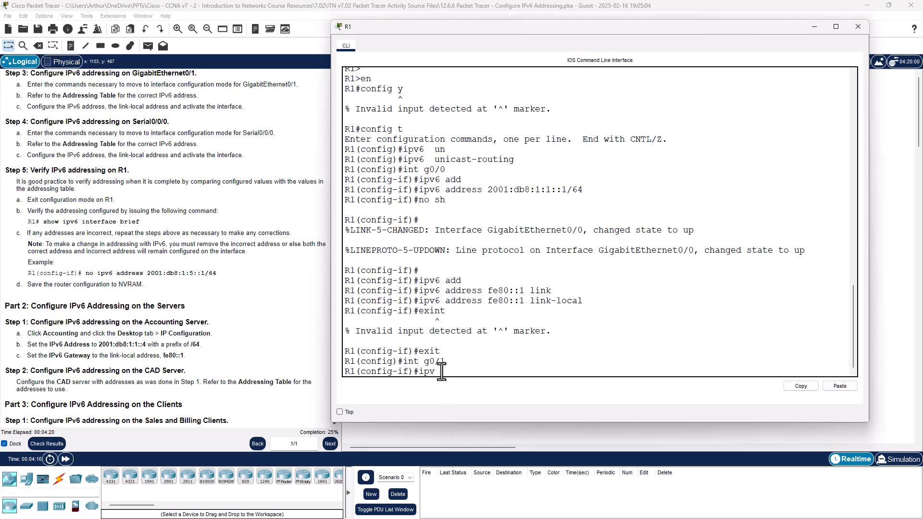
text(6 ad)
key(Tab)
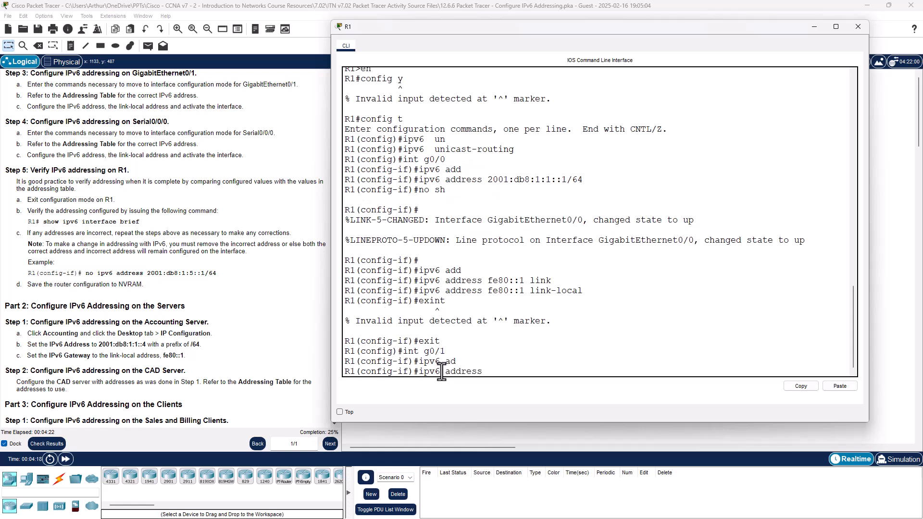
click(832, 386)
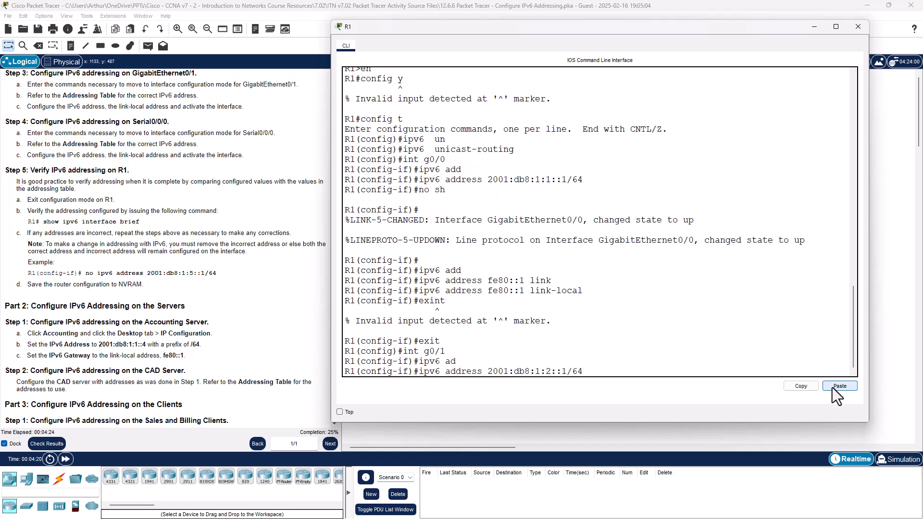
key(Return)
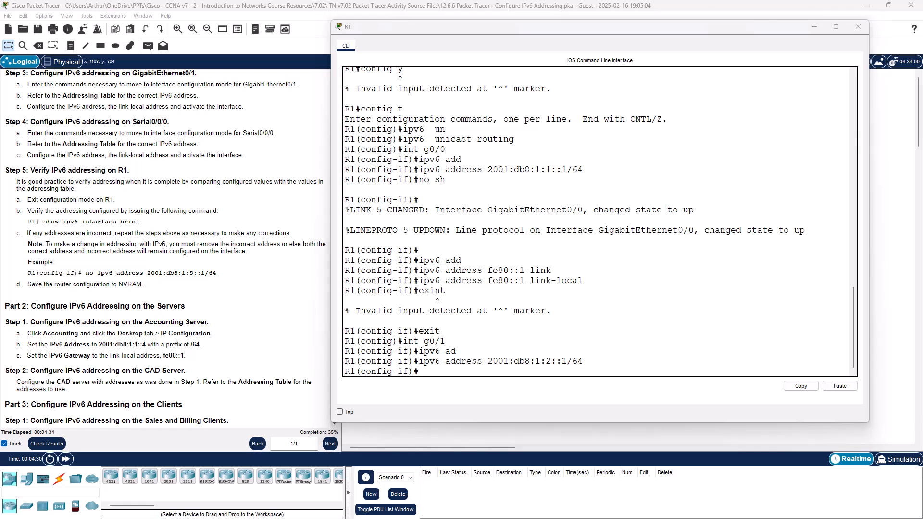
Configure fe80::1 as the link-local IPv6 address of interface g0/1
click(480, 373)
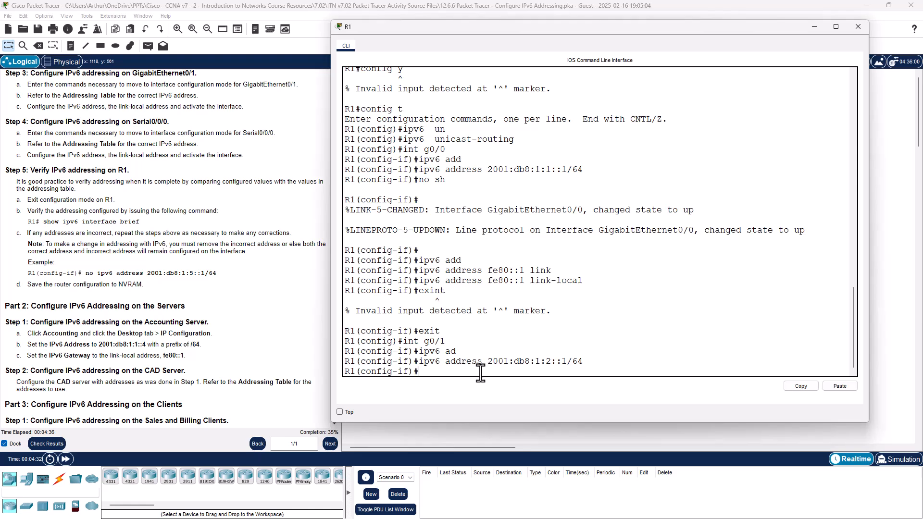
text(ipv6 add)
click(837, 389)
text(link)
key(Tab)
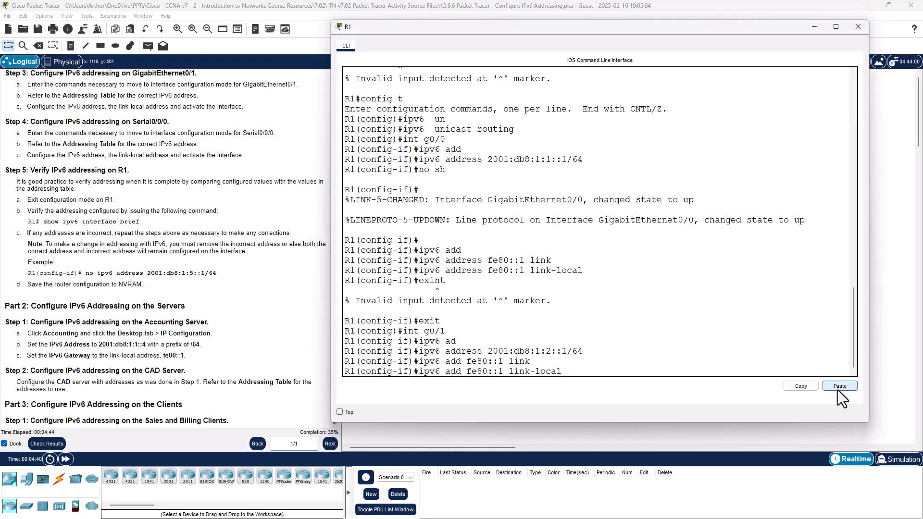
key(Return)
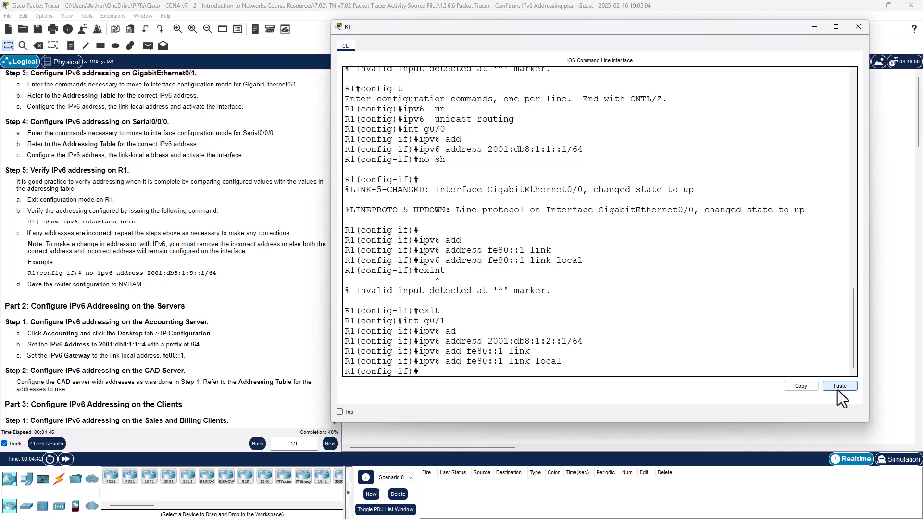
Activate R1's interface g0/1 with no shutdown and check its link to the switch in the topology
text(no sh)
drag(685, 22, 685, 197)
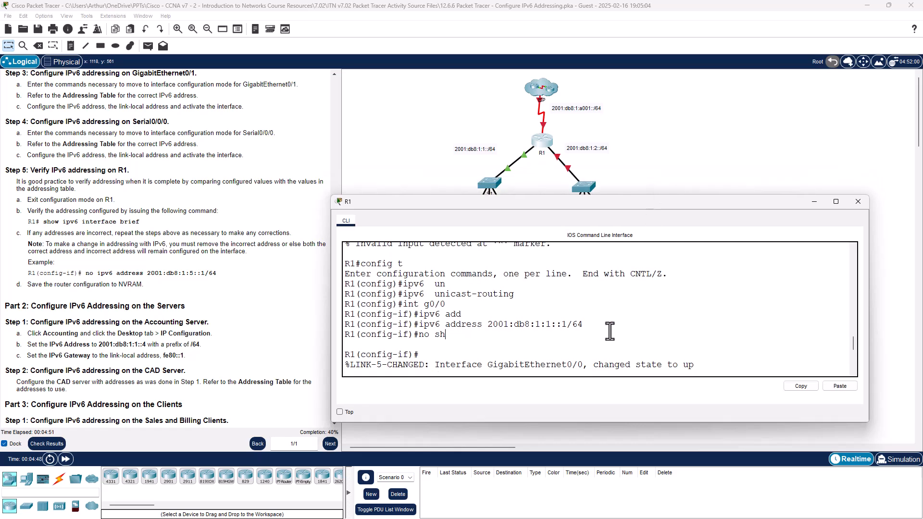
key(Return)
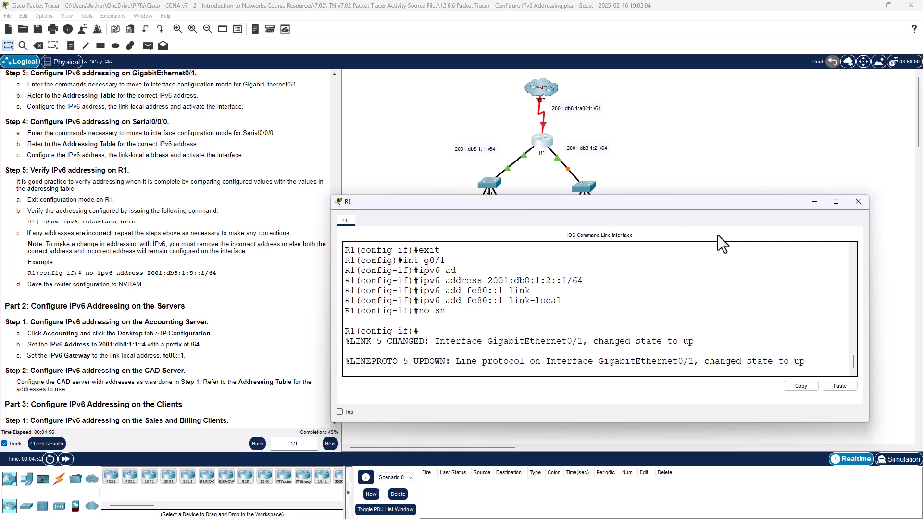
drag(694, 195, 695, 242)
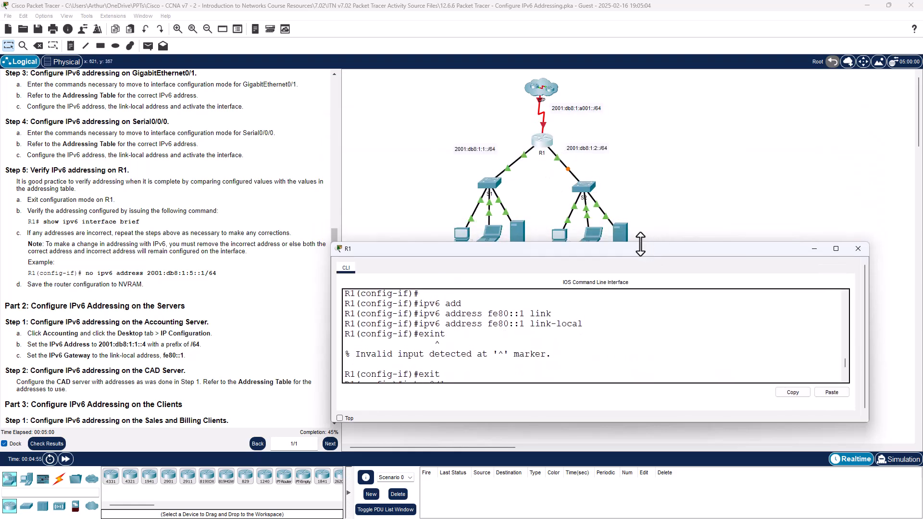
drag(640, 243, 635, 79)
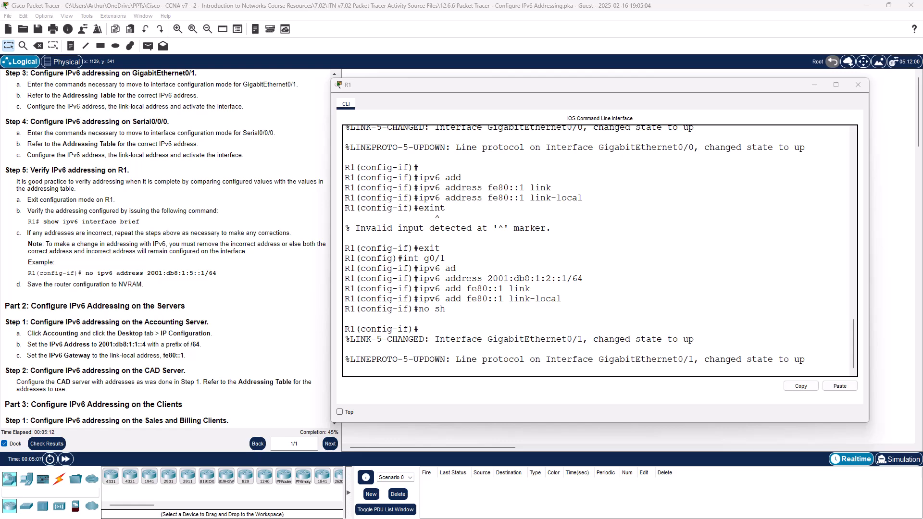
Enter interface configuration mode for R1's serial interface s0/0/0
click(467, 364)
key(Return)
key(Return)
key(Return)
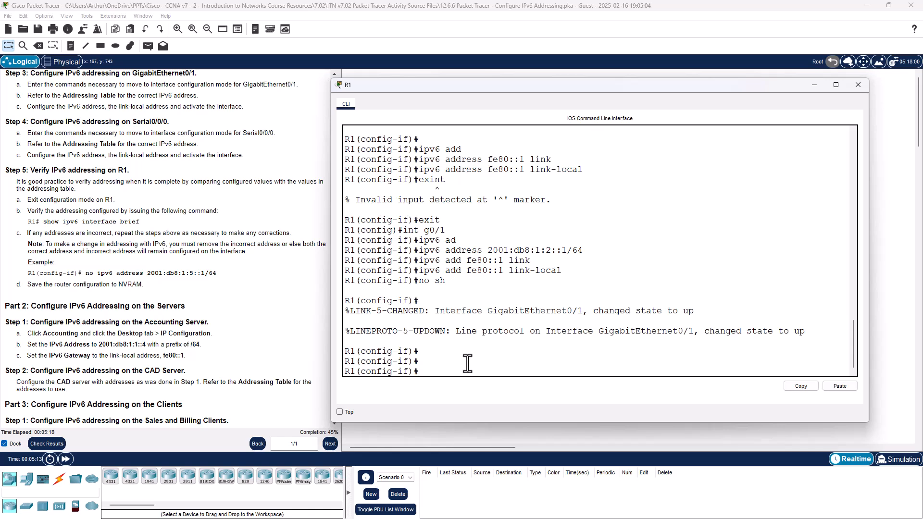
text(int s0/0/0)
key(Return)
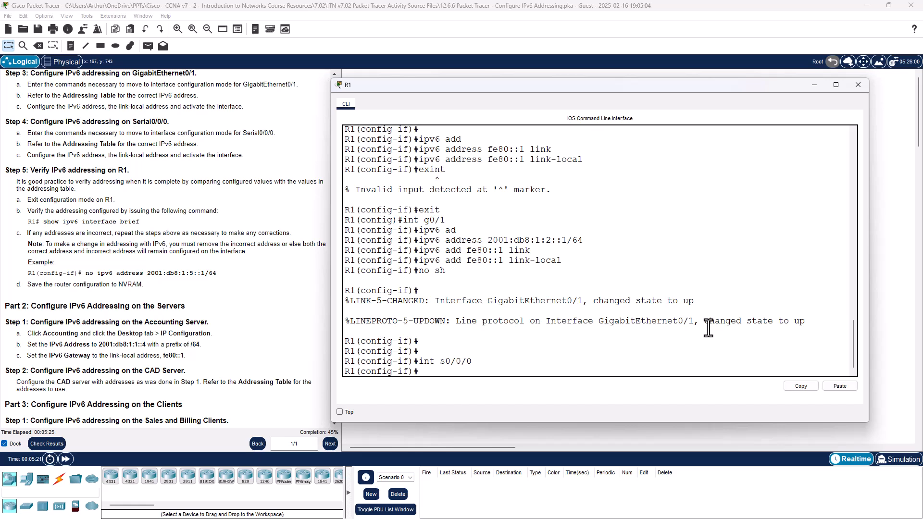
Assign the IPv6 address 2001:db8:1:a001::2/64 to R1's interface s0/0/0
text(i)
key(BackSpace)
drag(473, 361, 419, 361)
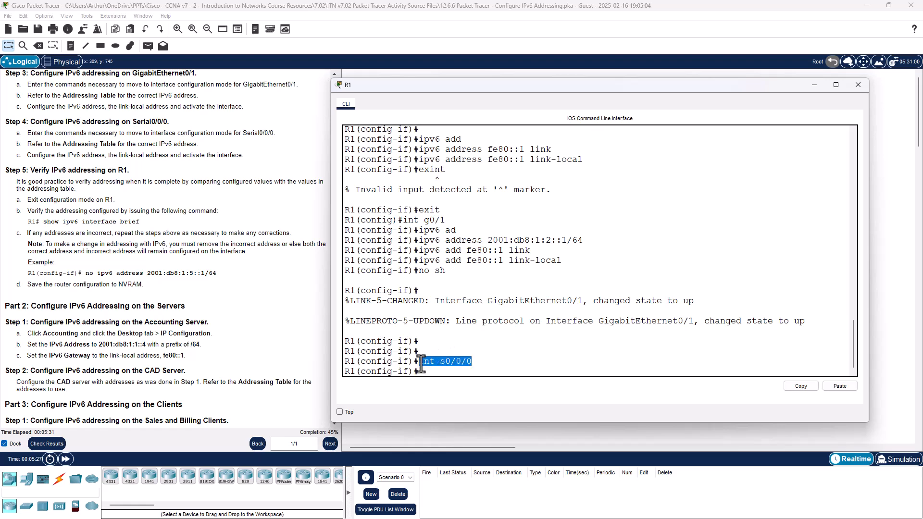
click(448, 370)
text(ipv6 ad)
key(Tab)
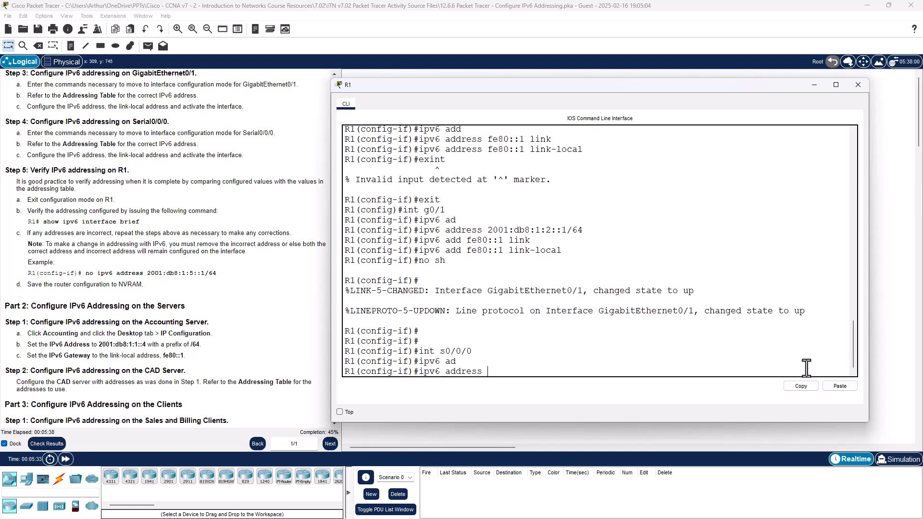
click(838, 386)
key(Return)
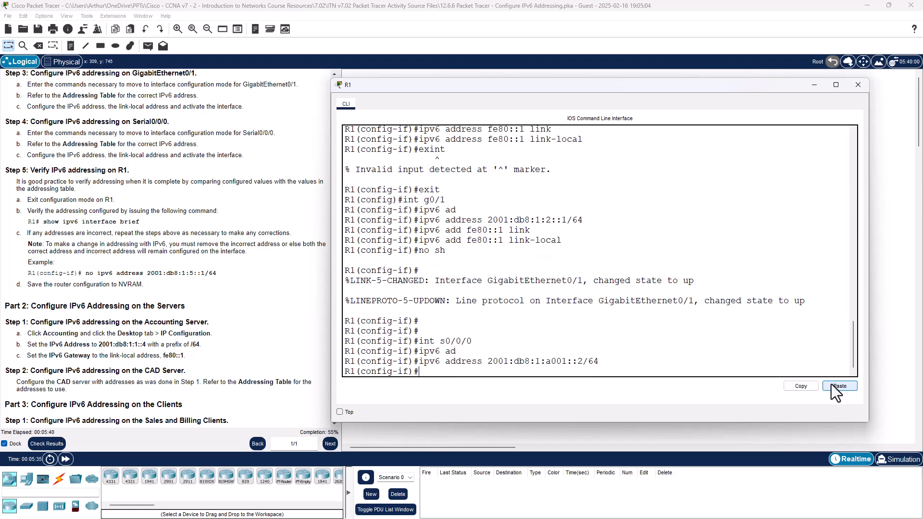
Configure fe80::1 as the link-local IPv6 address of interface s0/0/0
text(ipv6 add)
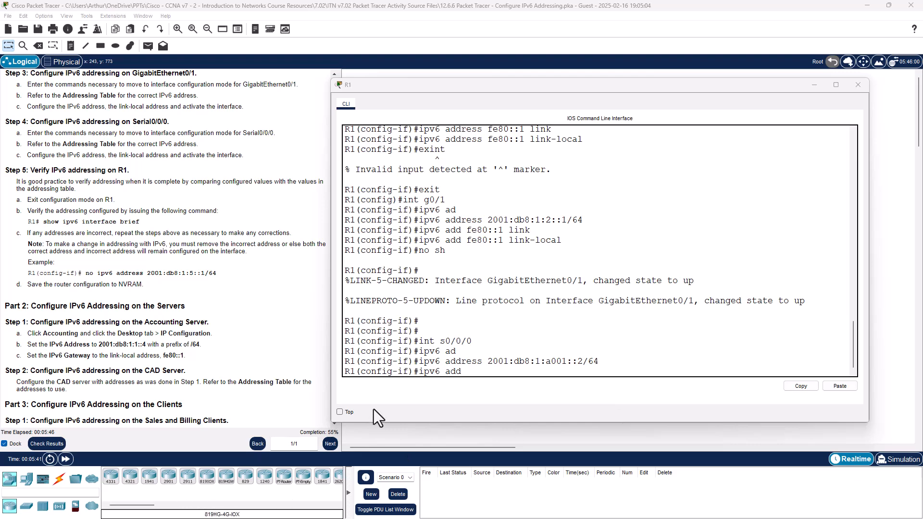
click(493, 373)
click(844, 385)
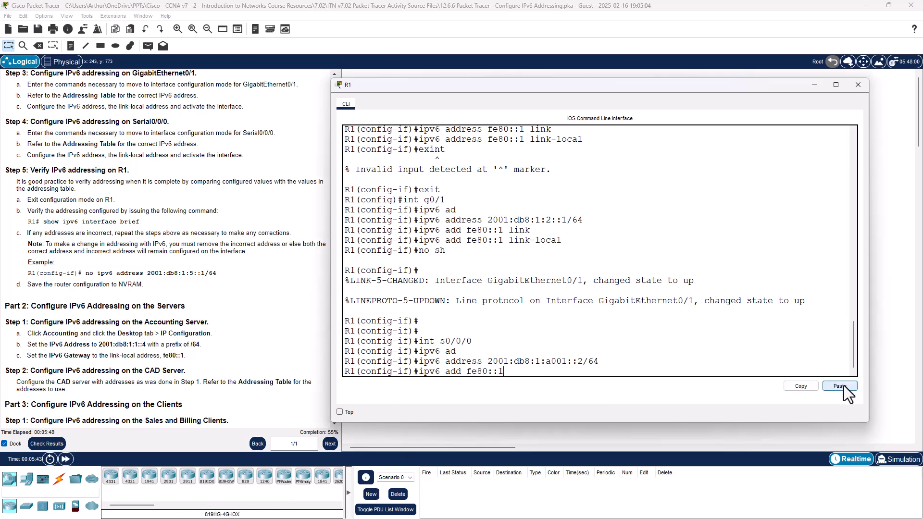
text(link)
key(Tab)
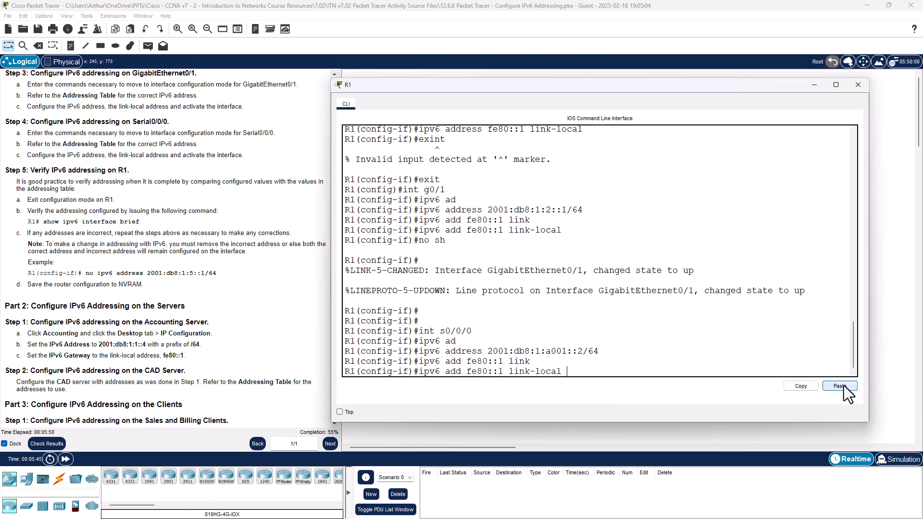
key(Return)
Activate R1's interface s0/0/0 with no shutdown and check its link to the ISP in the topology
text(no sh)
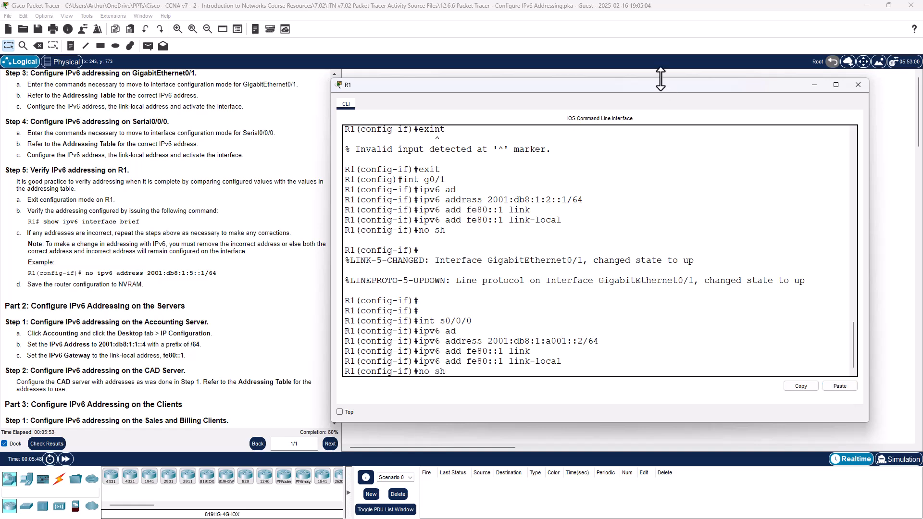
drag(661, 79, 659, 173)
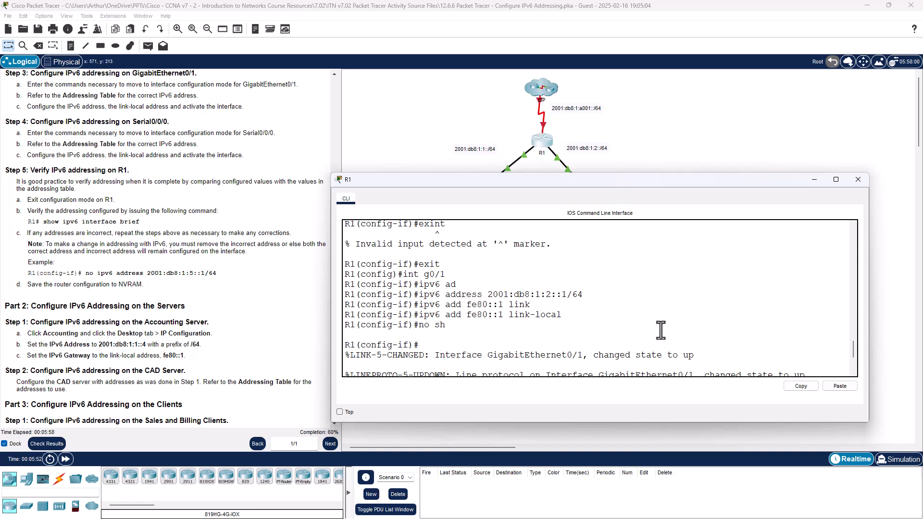
text(int s0/0/0 ipv6 ad ipv6 address 2001:db8:1:a001::2/64 ipv6 add fe80::1 link ipv6 add fe80::1 link-local no sh)
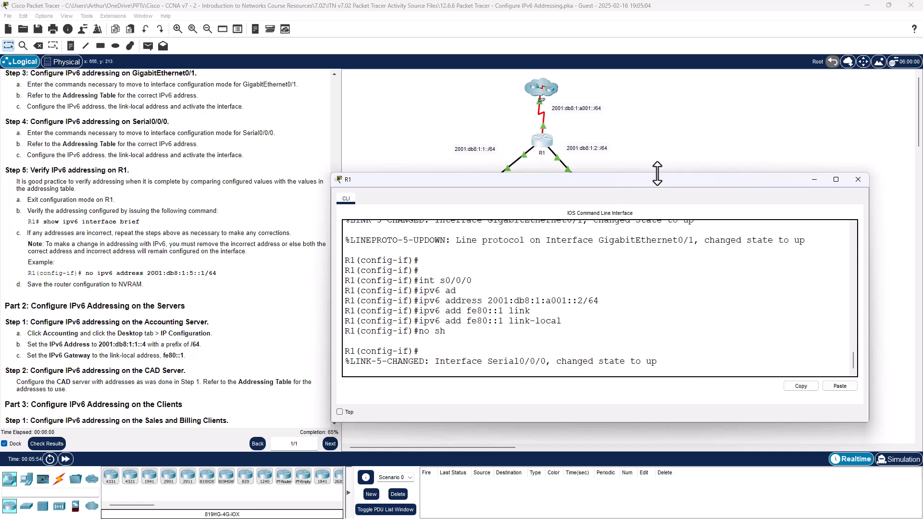
drag(657, 174, 636, 55)
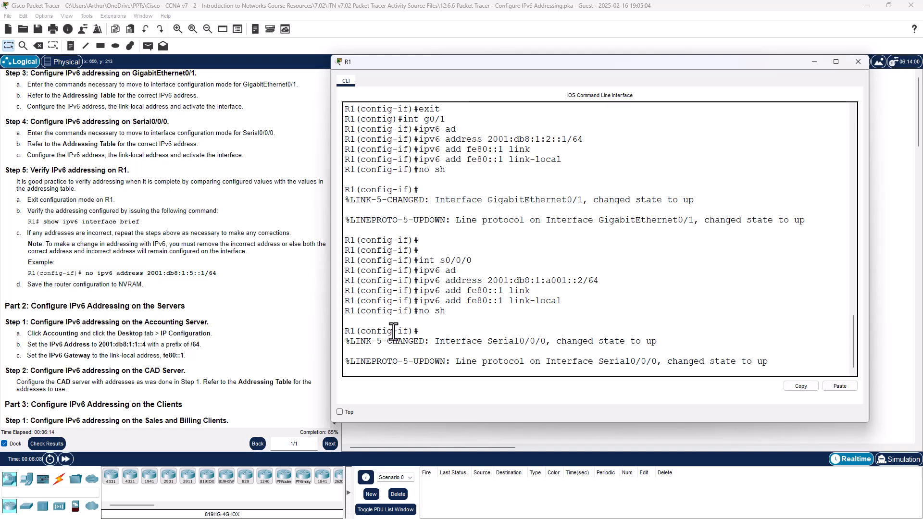
Return R1 to privileged EXEC mode and display the IPv4 interface summary with show ip int brief
key(Return)
key(Return)
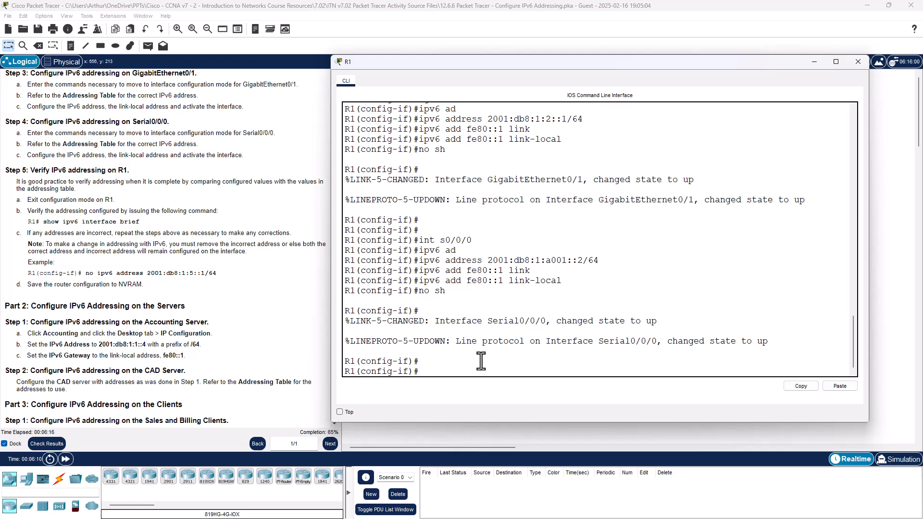
text(end)
key(Return)
key(Return)
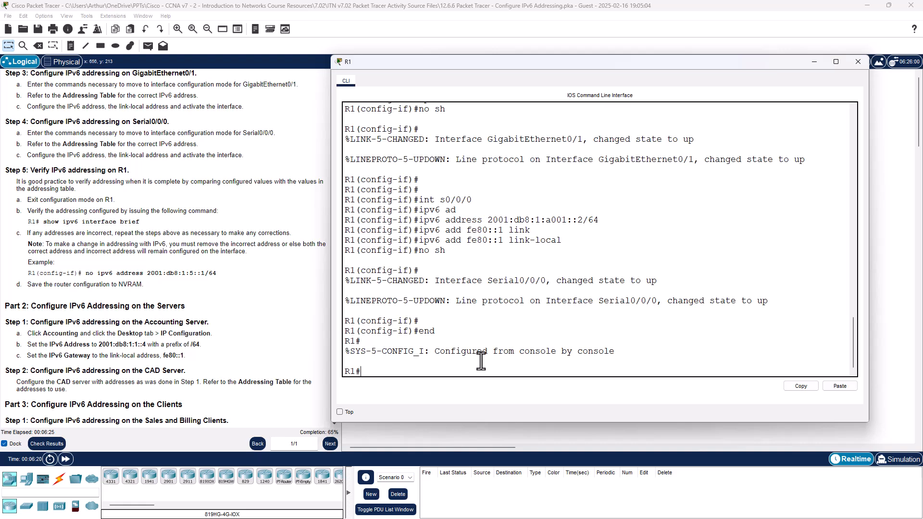
text(show ip int brief)
key(Return)
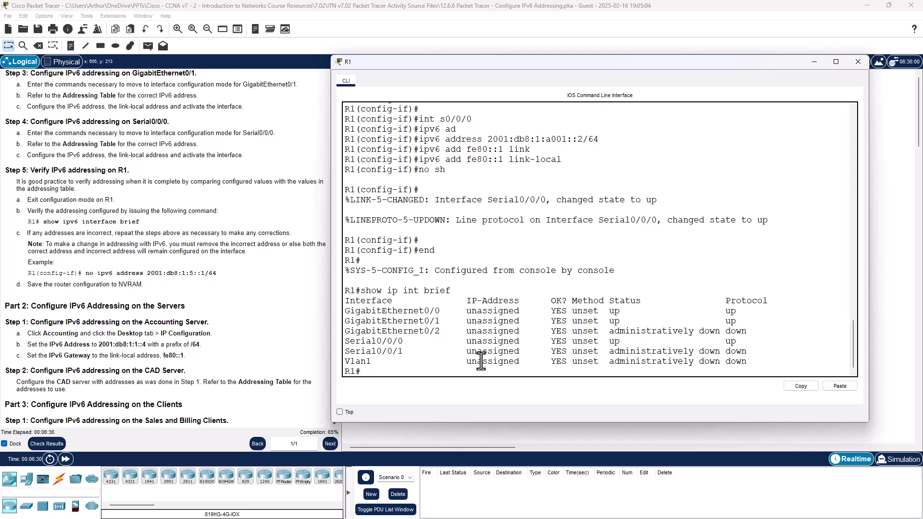
Display R1's IPv6 interface summary with show ipv6 int brief
key(Up)
key(Left)
key(Left)
key(Left)
key(Left)
key(Left)
key(Left)
key(Left)
key(Left)
key(Left)
key(Left)
text(v6)
key(Return)
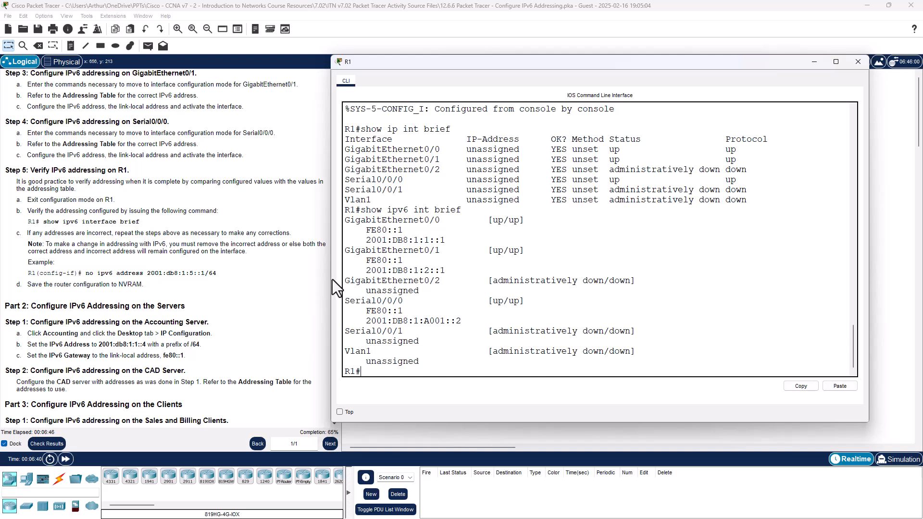
Examine the interface states and the link-local and global addresses in the IPv6 summary, comparing them with the IPv4 summary
drag(332, 279, 201, 287)
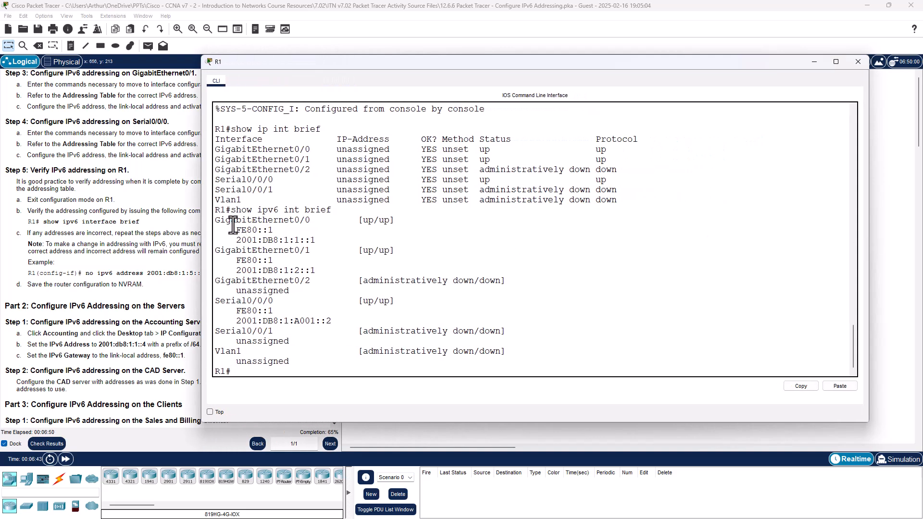
drag(236, 220, 398, 219)
drag(225, 250, 401, 249)
drag(230, 291, 287, 280)
click(503, 206)
drag(236, 311, 257, 312)
click(407, 255)
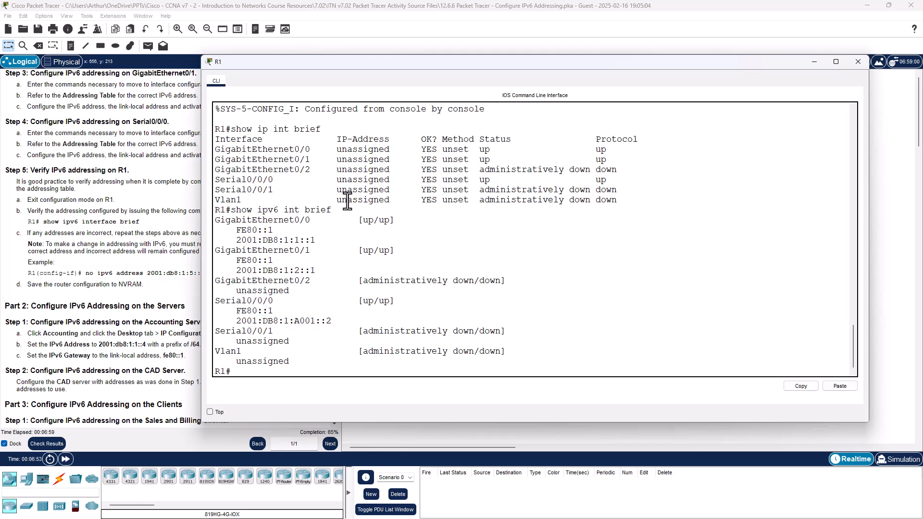
mouse_move(336, 149)
mouse_down()
mouse_move(391, 150)
mouse_move(375, 160)
mouse_move(346, 140)
mouse_up()
click(345, 140)
click(235, 224)
drag(242, 210, 362, 208)
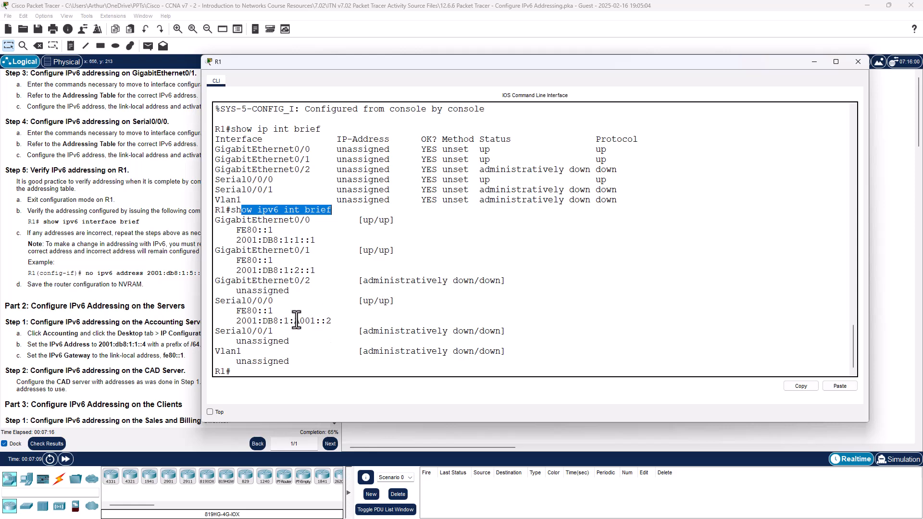
drag(546, 63, 690, 58)
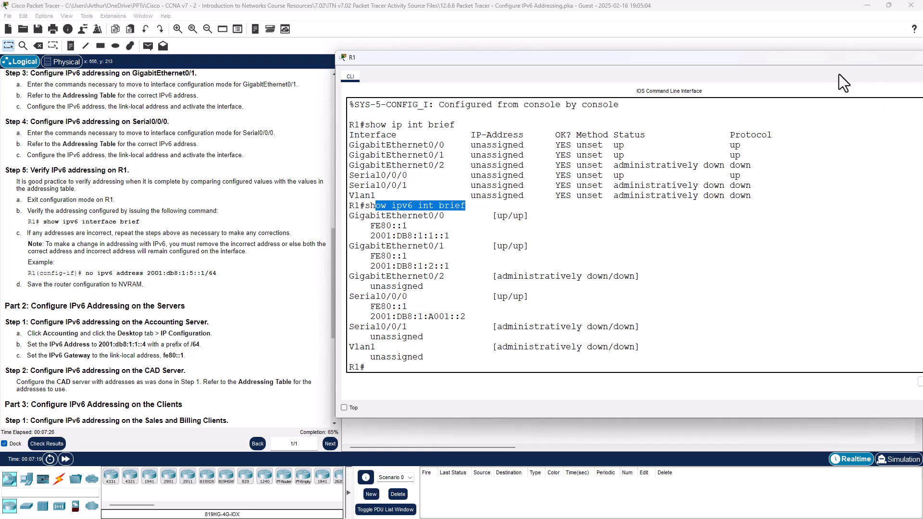
drag(814, 58, 721, 56)
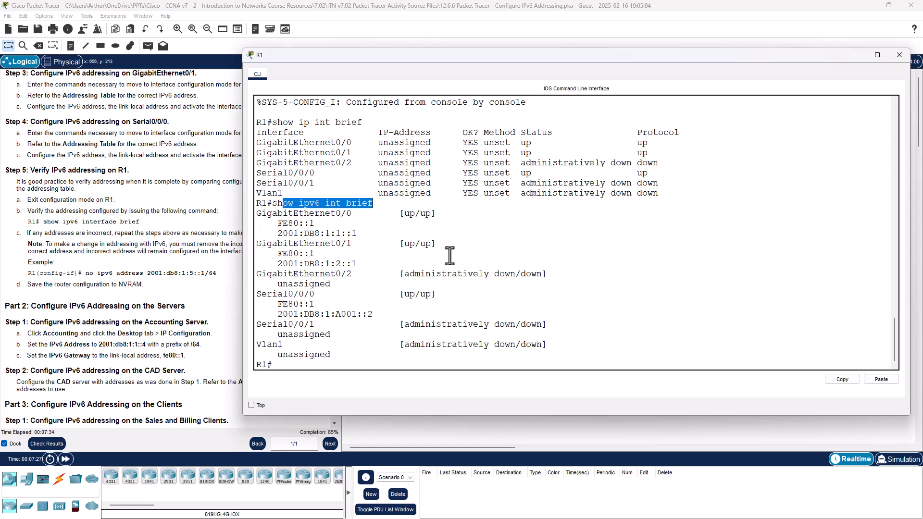
click(464, 256)
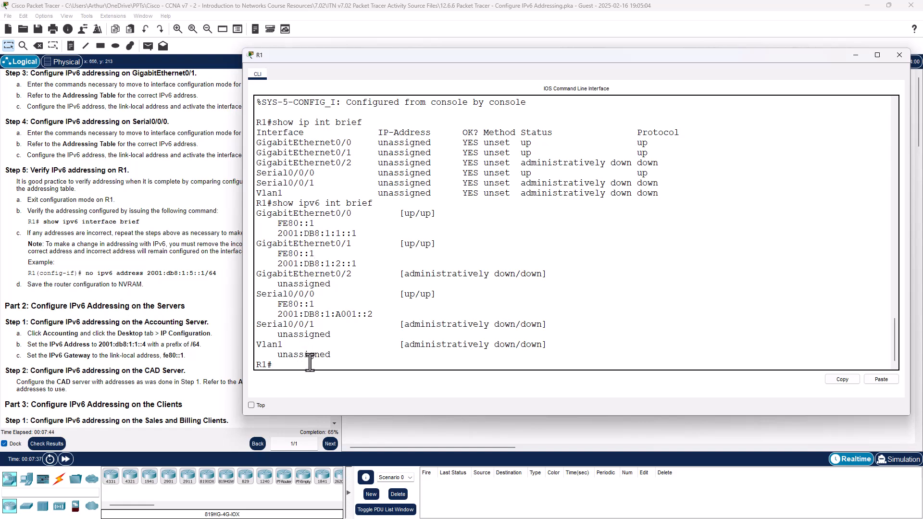
Enter global configuration mode and draft the removal command no ipv6 add fe80::1 link-local without running it
text(copy)
key(Up)
key(Up)
key(Up)
key(Up)
key(Up)
key(Up)
key(Return)
text(ipv6 add fe80::1 link-local)
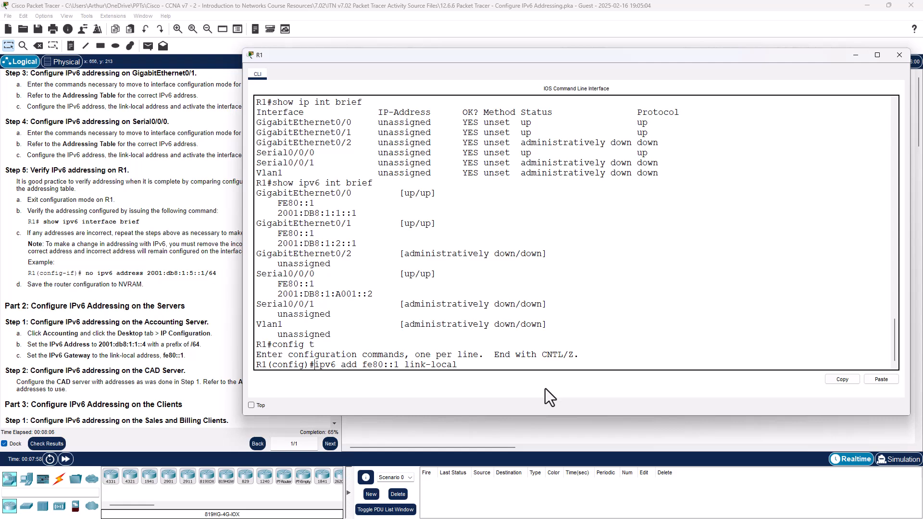
key(Home)
text(no)
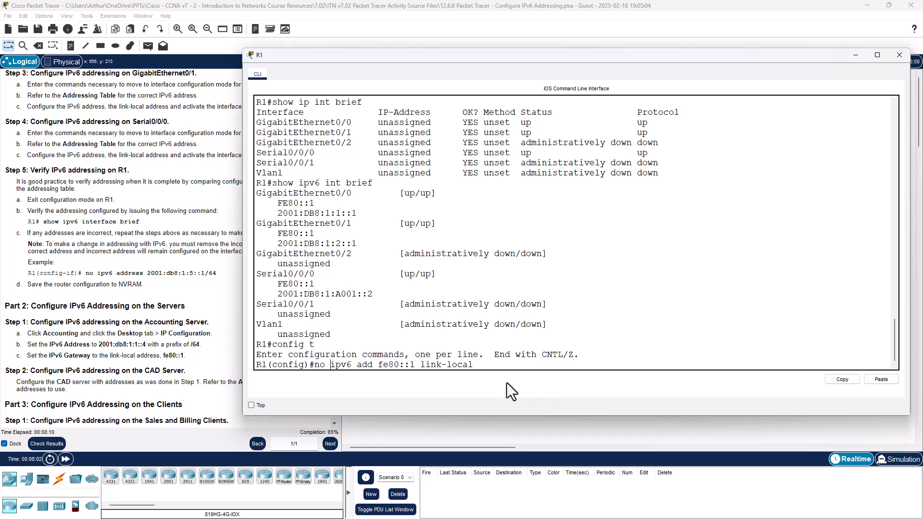
Try ipv6 add fe80::1 link-local without the no prefix in global configuration mode and return to privileged EXEC mode
key(BackSpace)
key(BackSpace)
key(BackSpace)
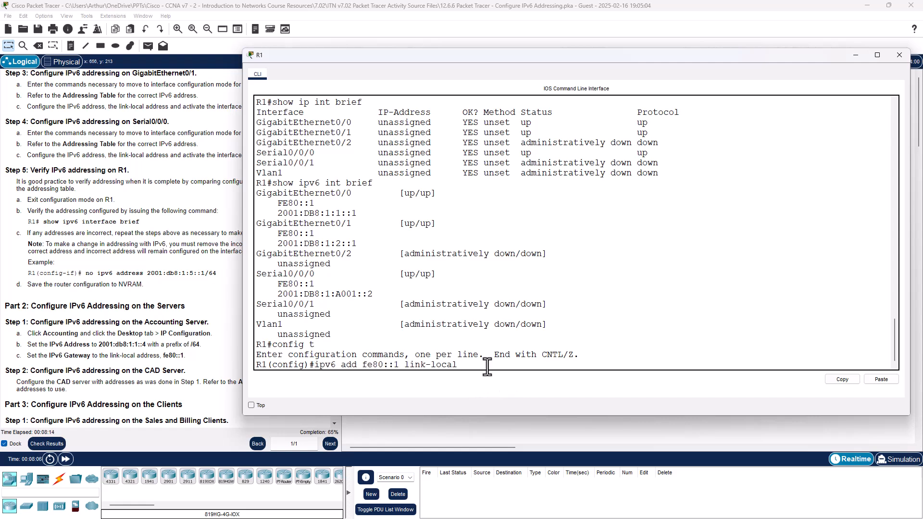
key(Return)
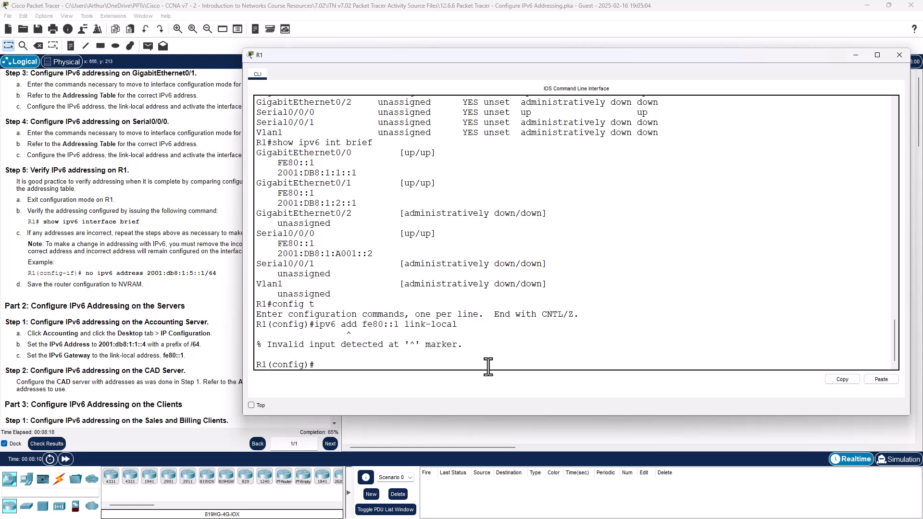
text(end)
key(Return)
key(Return)
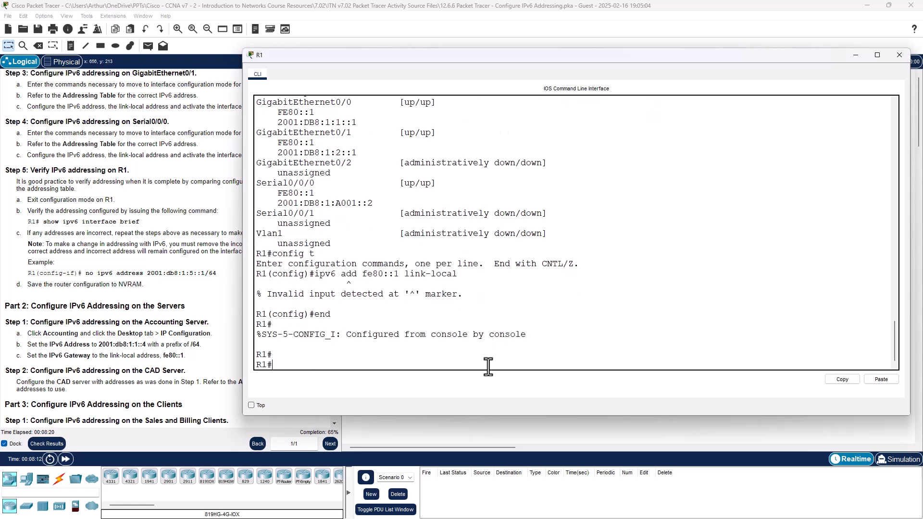
Save R1's running configuration to startup-config with copy run st, consult the server instructions and close the router's window
text(copy run st)
key(Return)
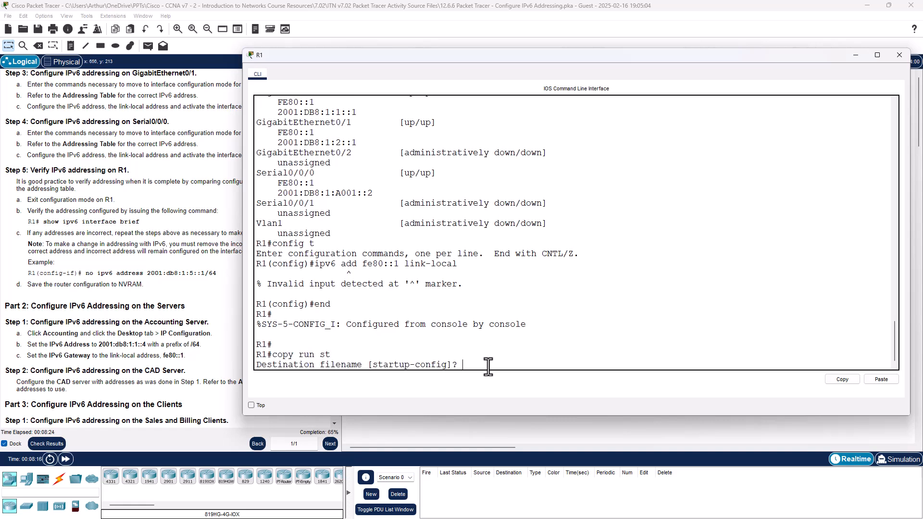
key(Return)
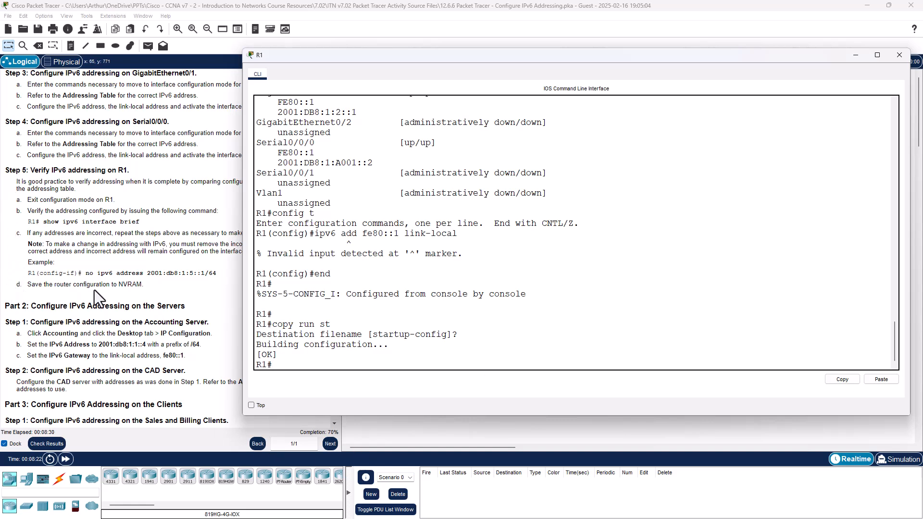
scroll(94, 289, down, 5)
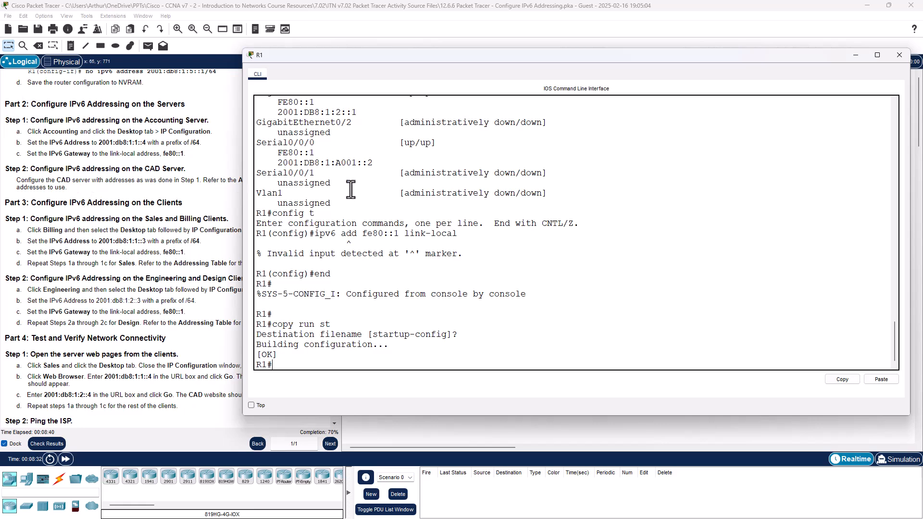
click(898, 55)
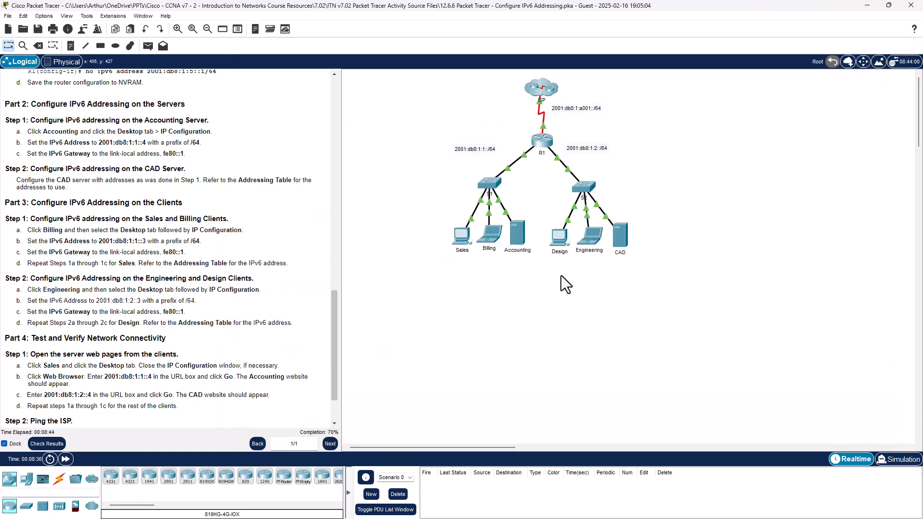
Open the Accounting server's IP configuration and set its IPv6 address to 2001:db8:1:1::4 with prefix length 64
click(520, 234)
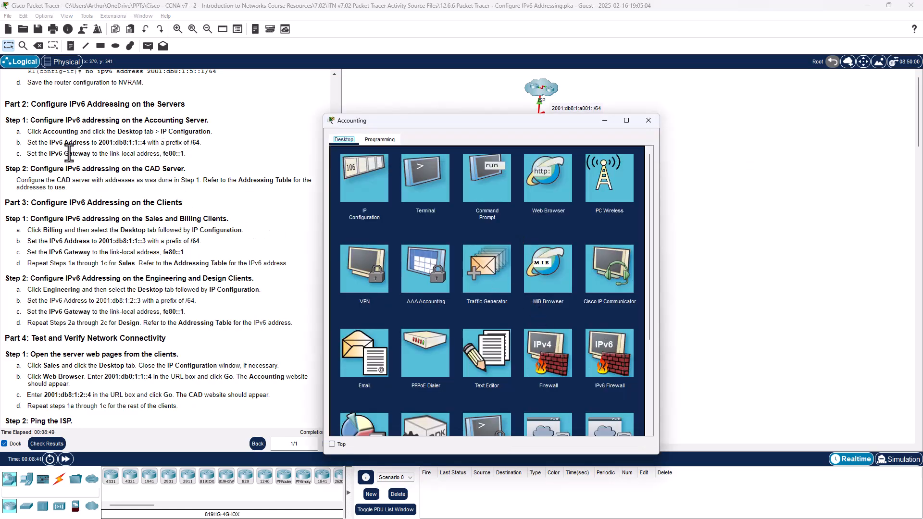
drag(521, 120, 566, 121)
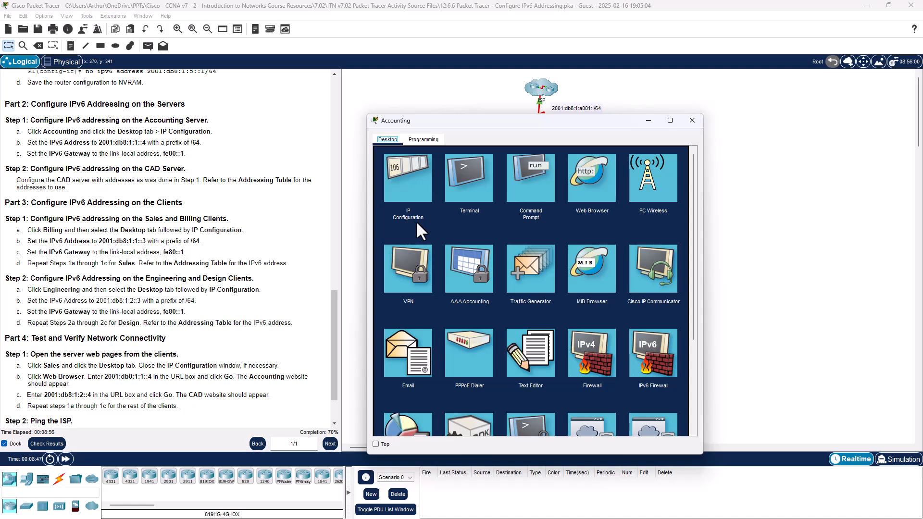
click(404, 192)
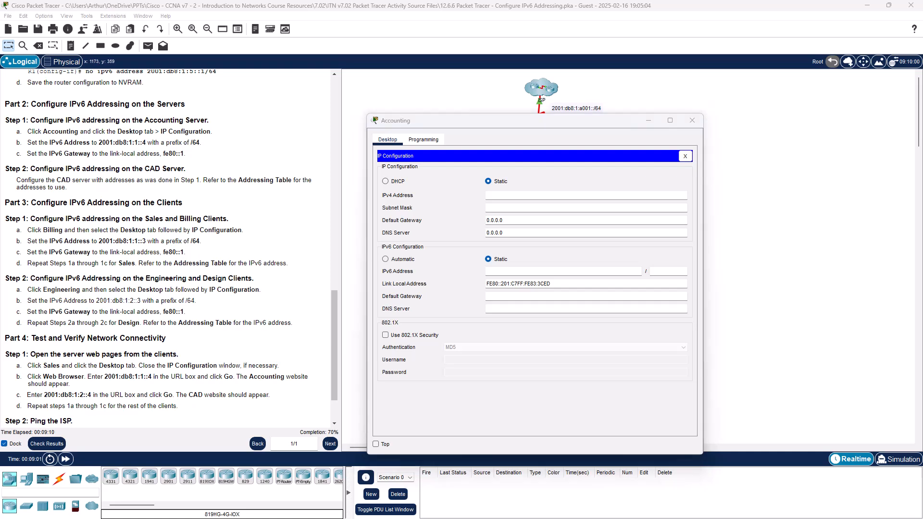
click(517, 270)
text(2001:db8:1:1::4/64)
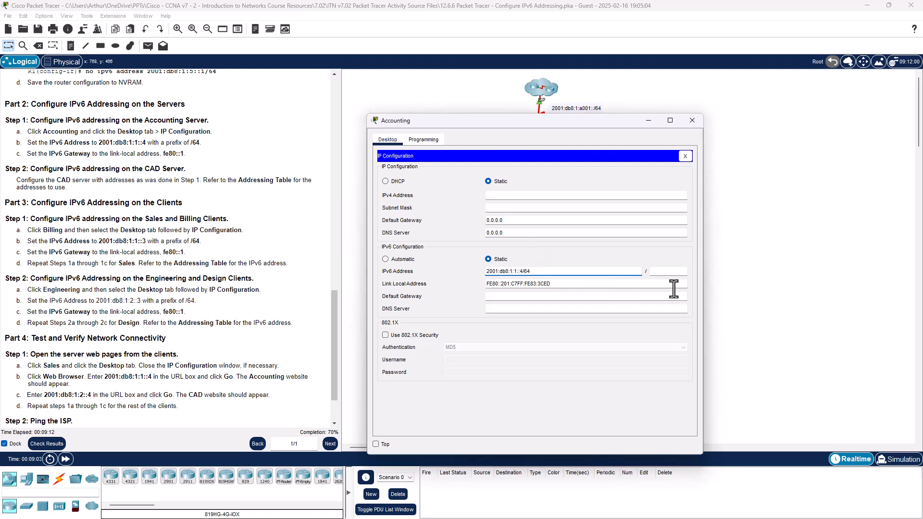
key(BackSpace)
key(BackSpace)
key(BackSpace)
click(669, 271)
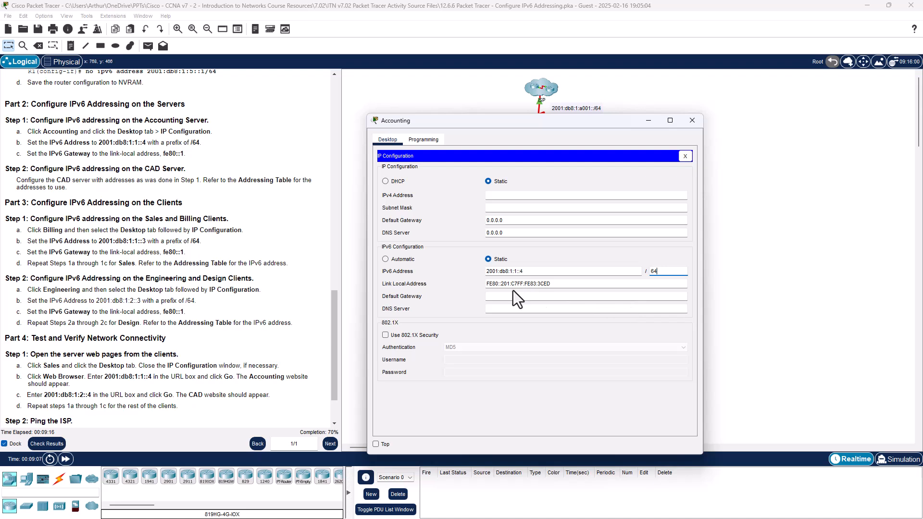
Set the Accounting server's IPv6 default gateway to fe80::1, enlarge its window to show all settings, and close it
click(488, 295)
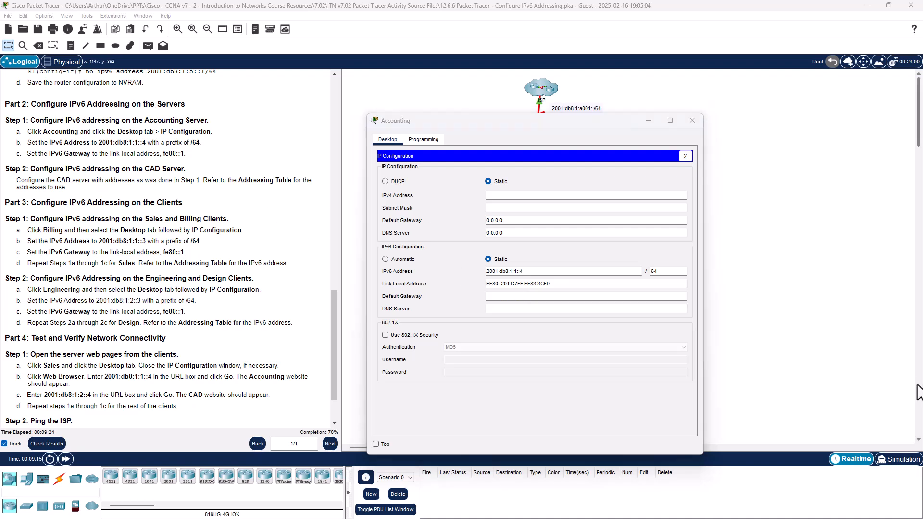
click(505, 296)
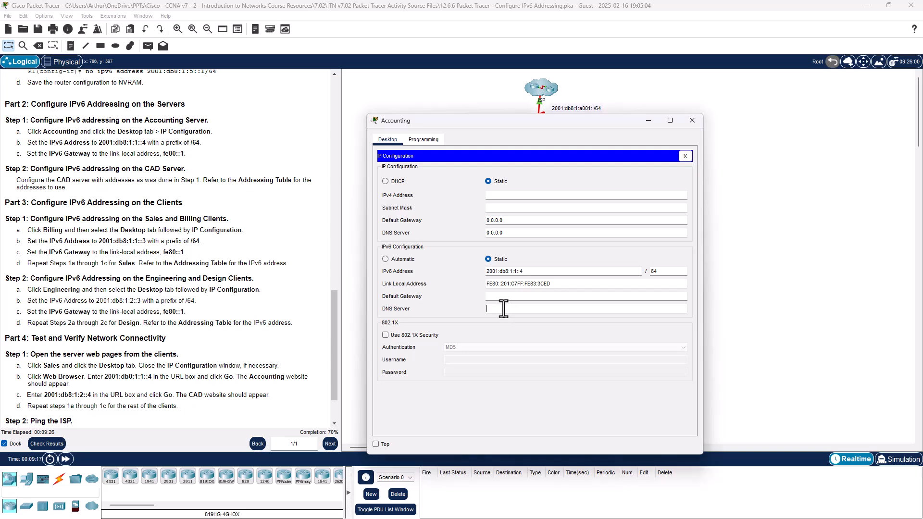
text(fe80::1)
drag(567, 114, 552, 244)
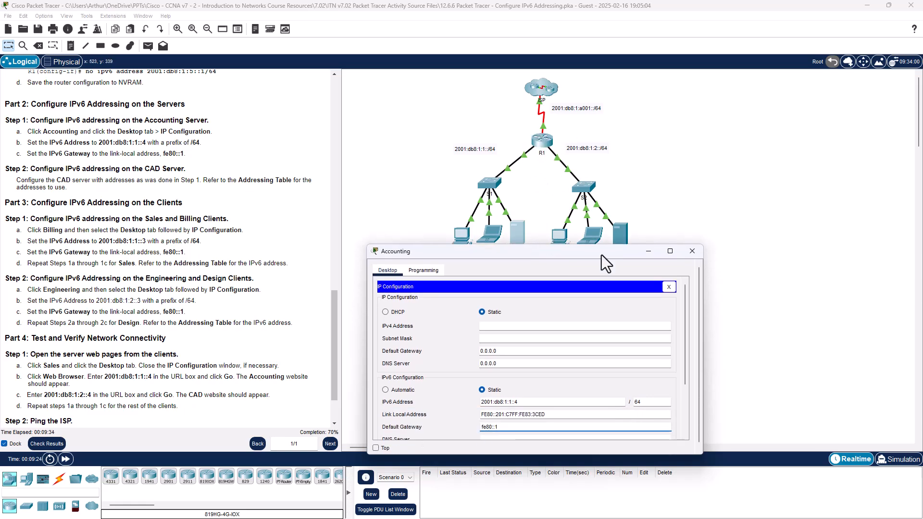
drag(564, 251, 563, 117)
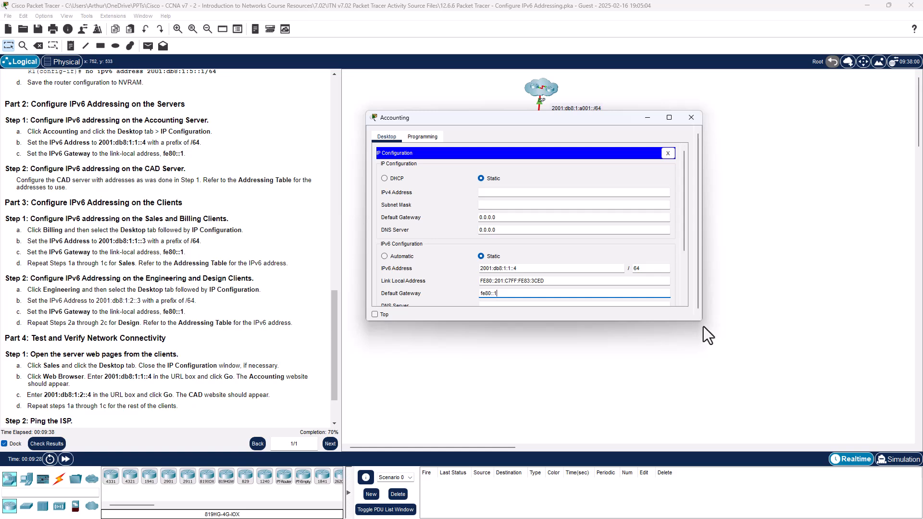
drag(702, 325, 795, 421)
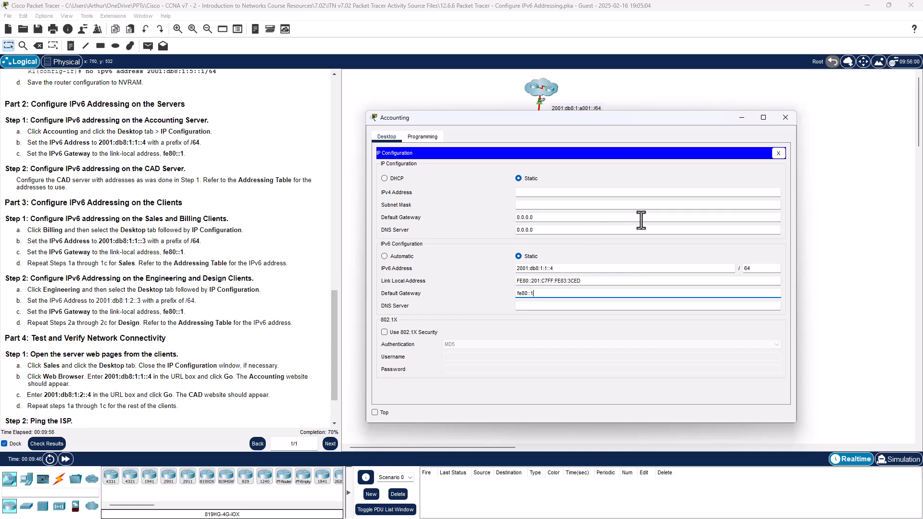
click(565, 204)
click(778, 154)
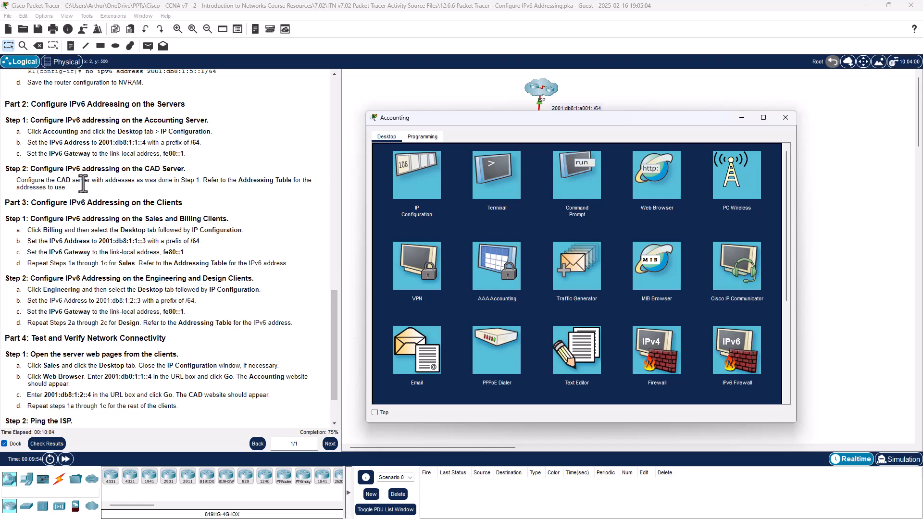
click(786, 117)
Open the CAD server's IP configuration and set its IPv6 address to 2001:db8:1:2::4 with prefix length 64
click(622, 233)
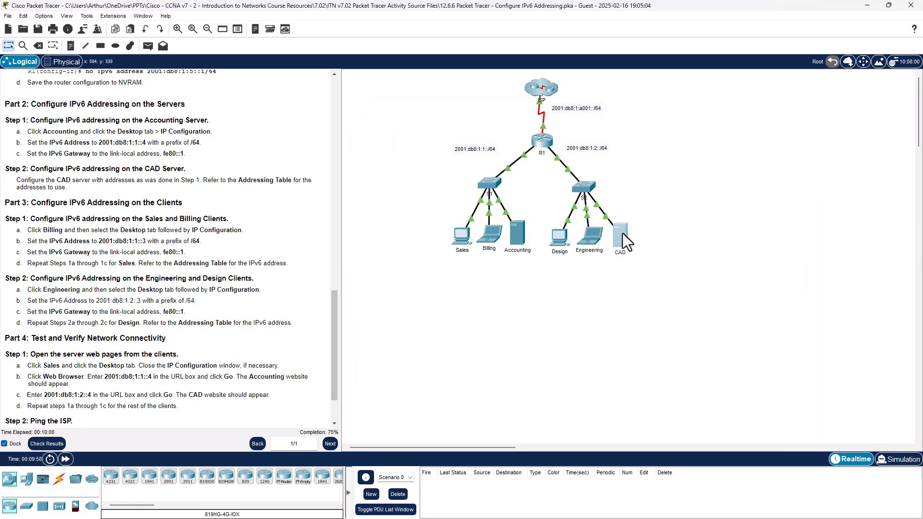
click(376, 183)
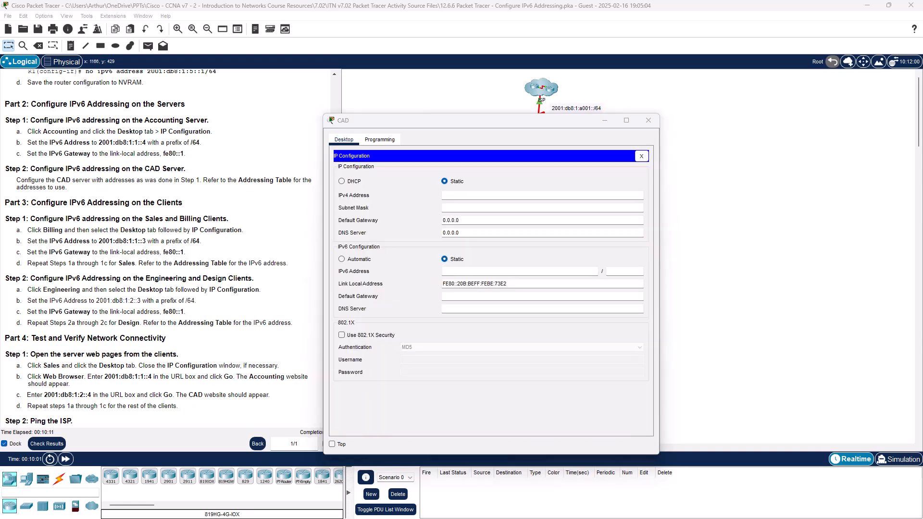
click(456, 271)
text(2001:db8:1:2::4)
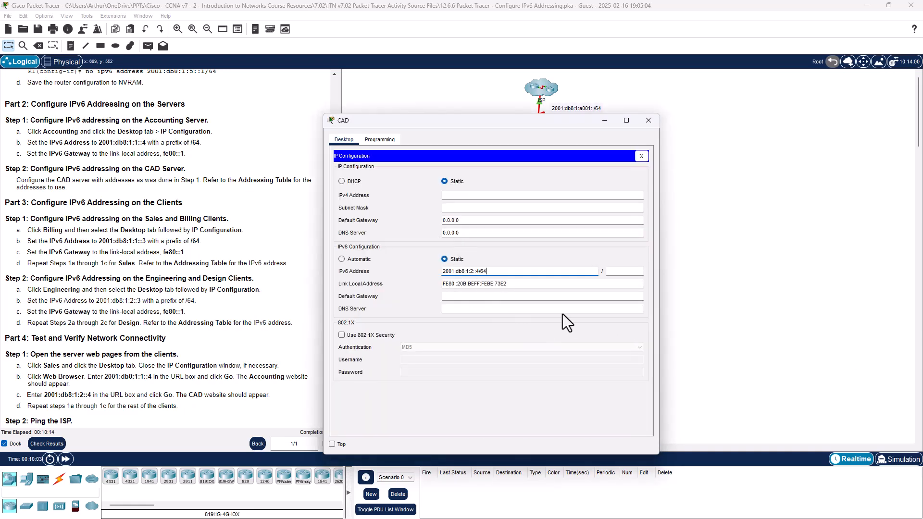
click(635, 272)
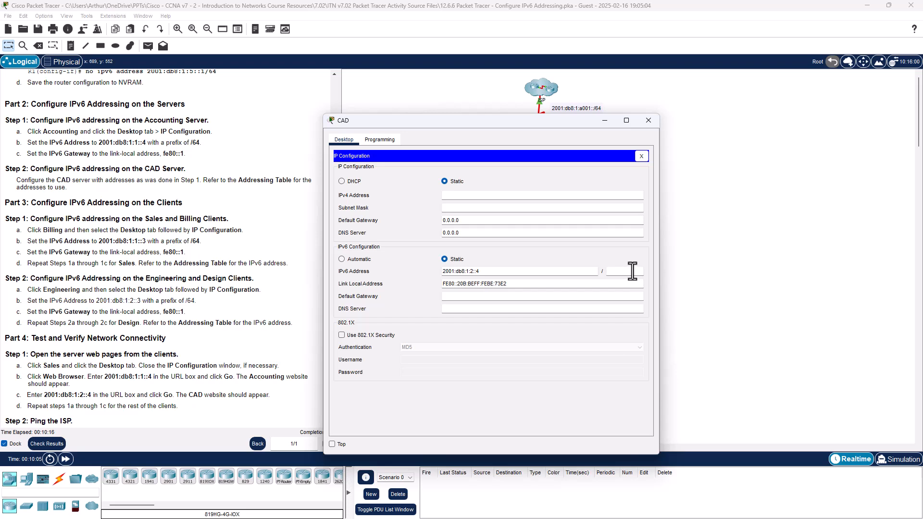
text(64)
Set the CAD server's IPv6 default gateway to fe80::1
click(553, 308)
text(fe80::1)
drag(554, 309, 406, 336)
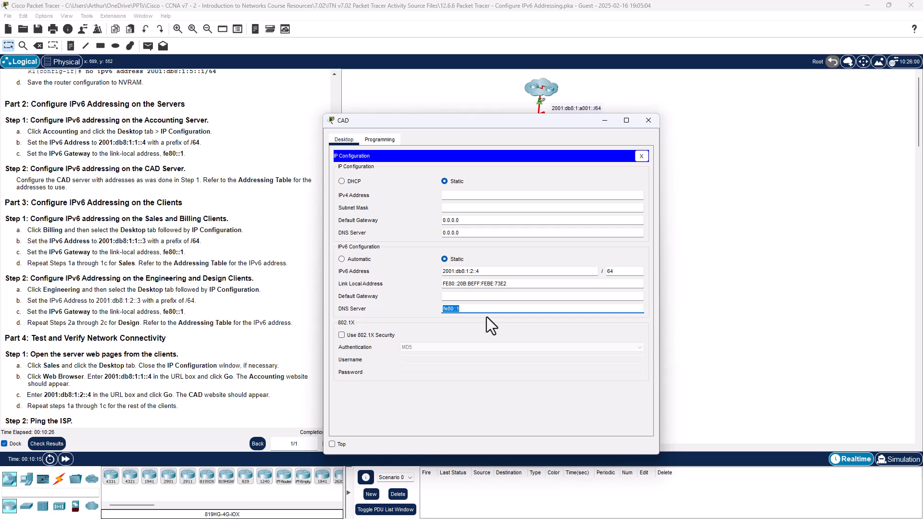
key(ctrl+c)
click(469, 296)
key(ctrl+v)
Clear the misplaced IPv6 DNS server entry on the CAD server and close its window
click(487, 309)
key(BackSpace)
key(BackSpace)
key(BackSpace)
key(BackSpace)
key(BackSpace)
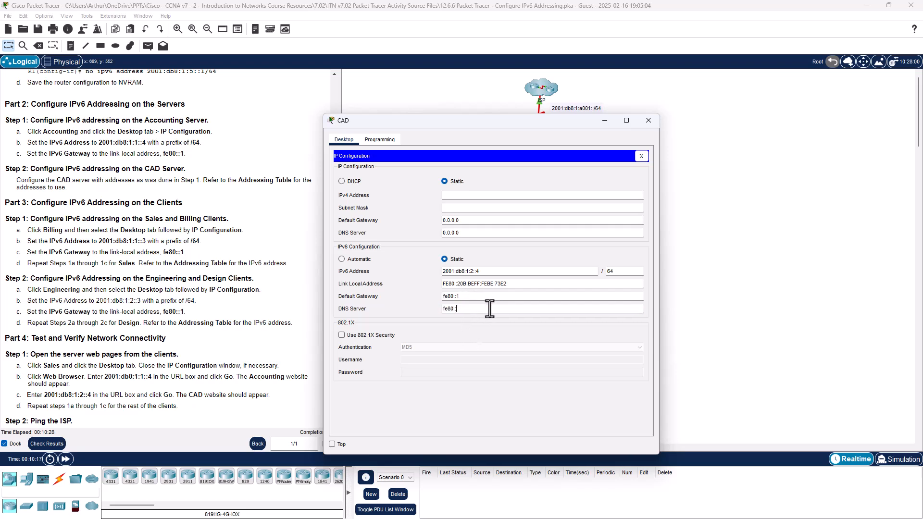
key(BackSpace)
key(BackSpace)
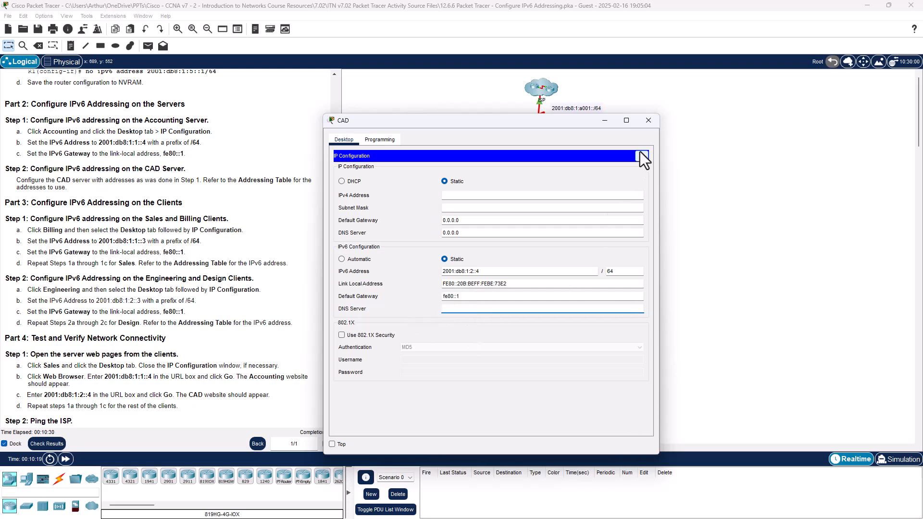
drag(596, 119, 637, 106)
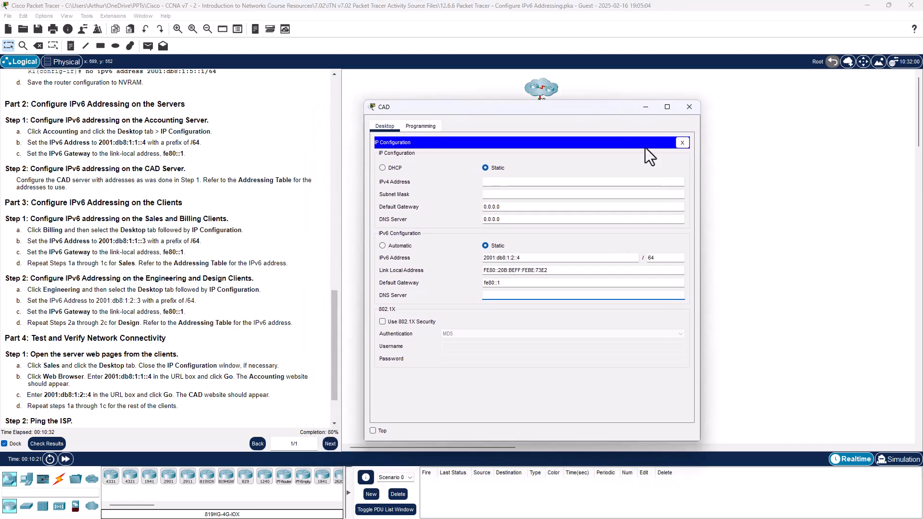
click(682, 142)
click(688, 111)
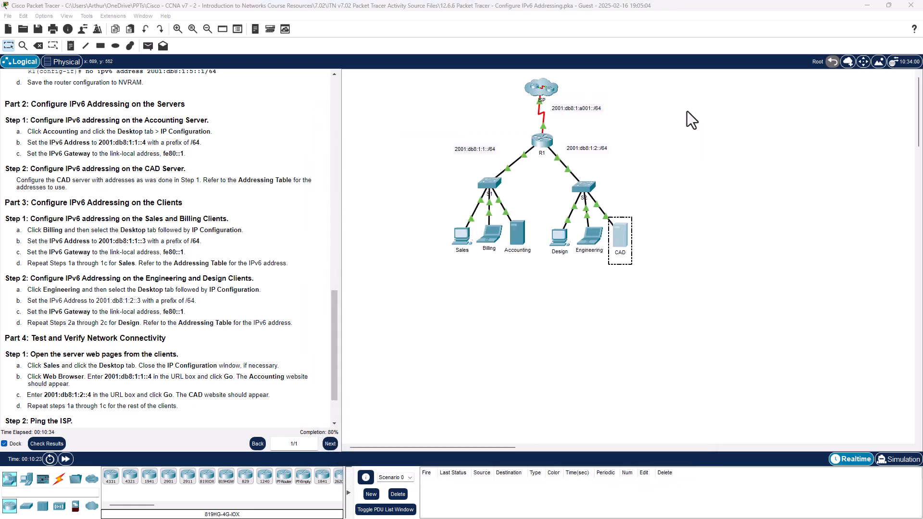
Check the Accounting server's stored IPv6 address, prefix and default gateway
click(519, 228)
click(371, 197)
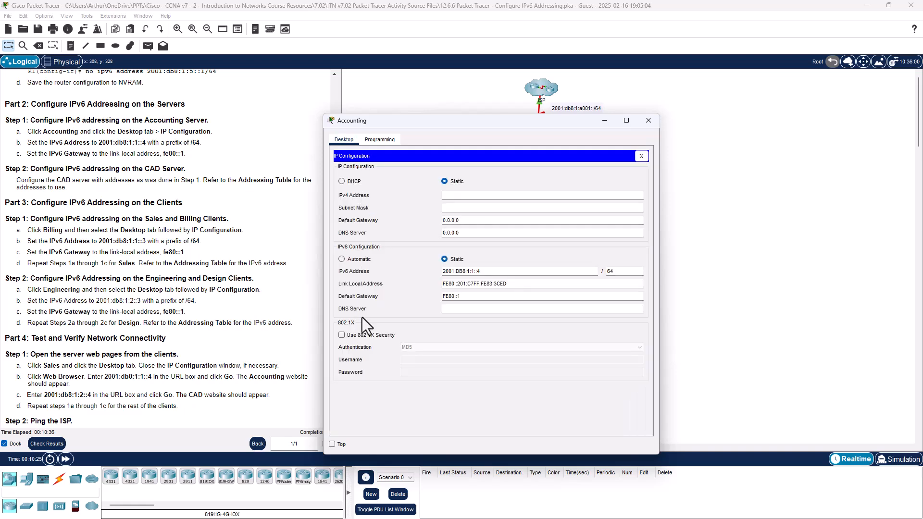
click(648, 119)
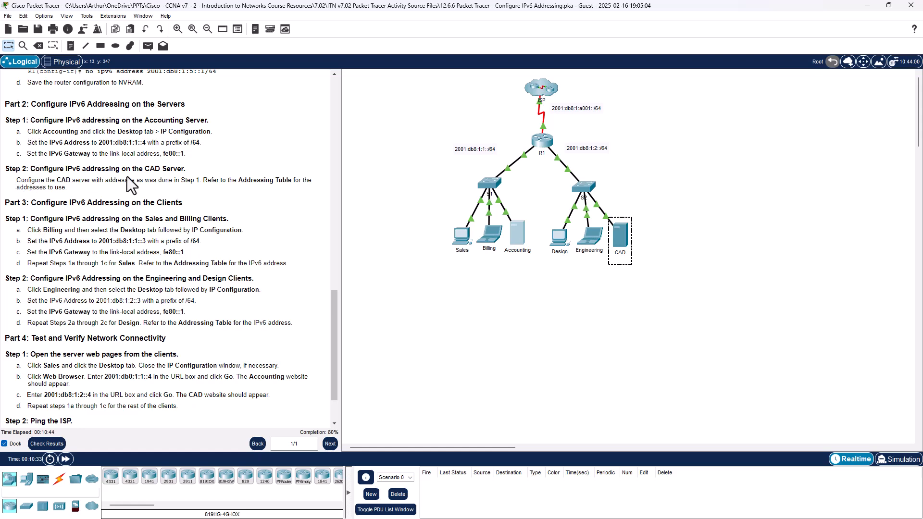
Consult the client addressing instructions, set the Sales client's IPv6 default gateway to fe80::1, and clear its window from the topology
scroll(127, 177, down, 1)
scroll(206, 283, down, 1)
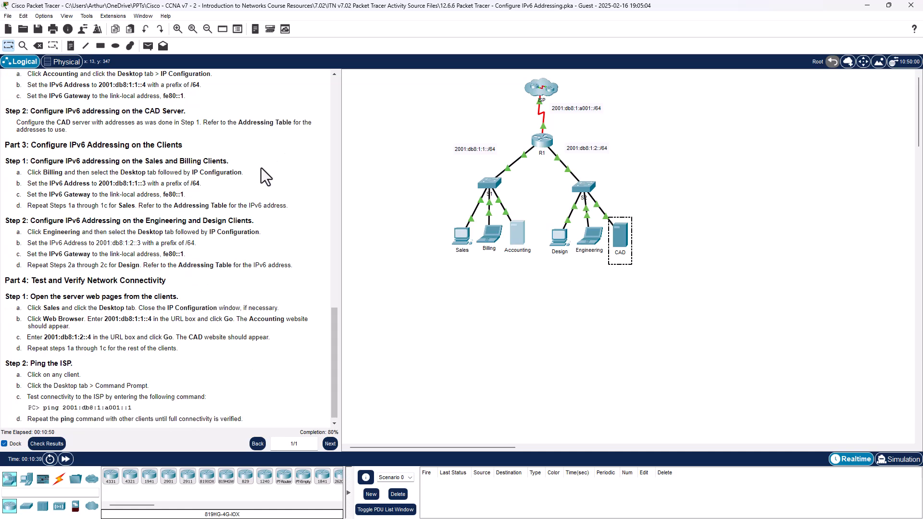
scroll(260, 170, down, 1)
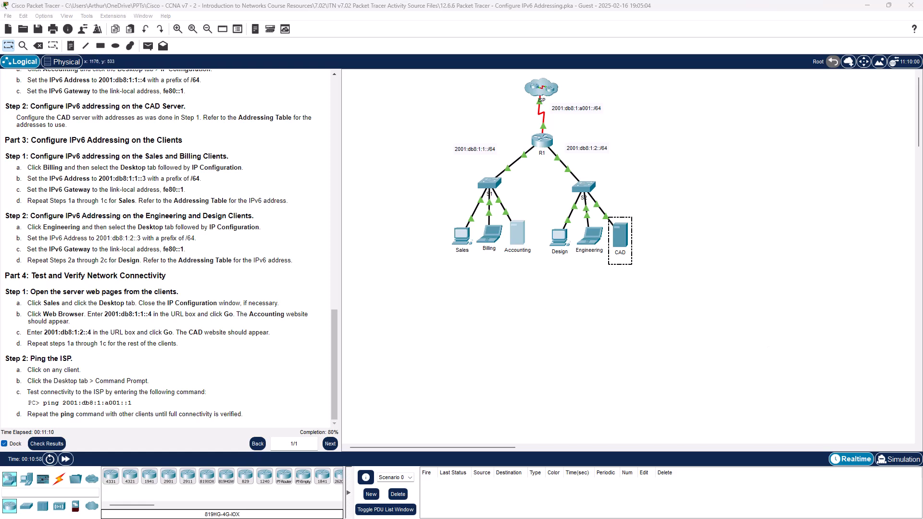
click(461, 236)
click(366, 182)
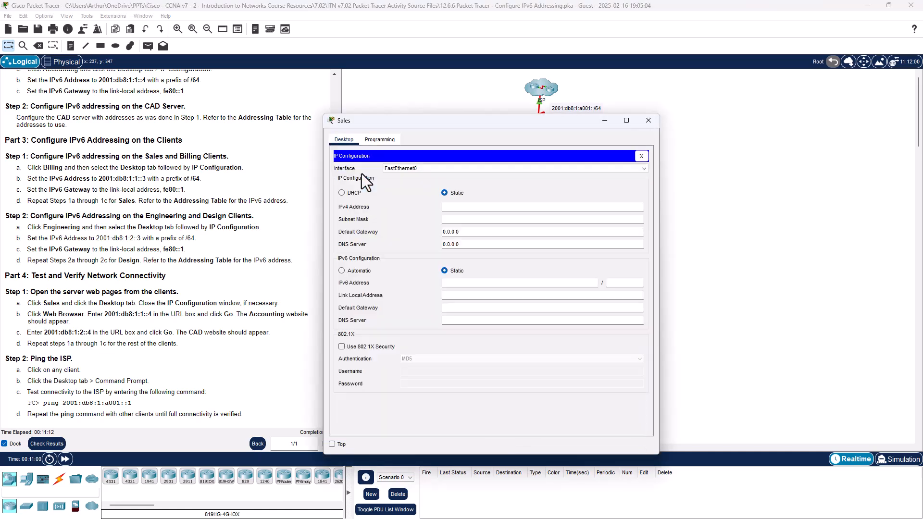
click(471, 309)
text(fe80::1)
drag(485, 124, 285, 0)
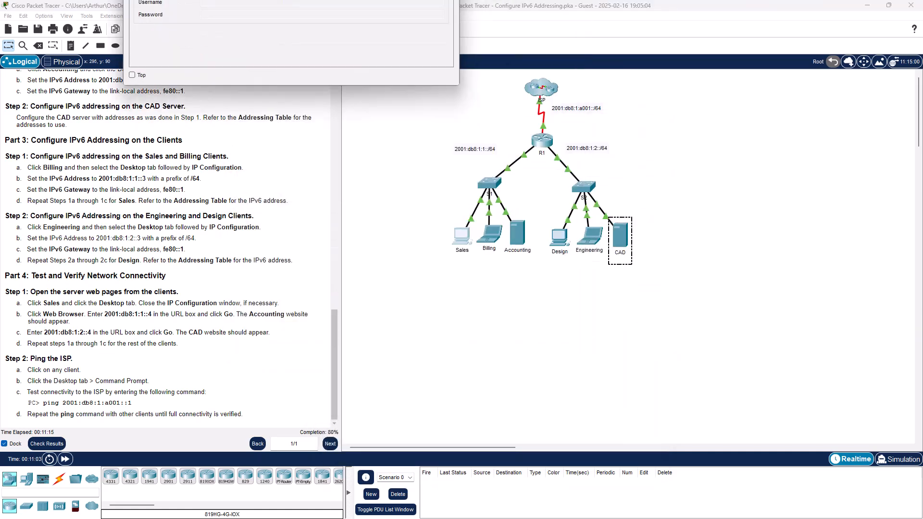
Set the Billing client's IPv6 default gateway to fe80::1 and clear its window from the topology
click(489, 235)
click(376, 200)
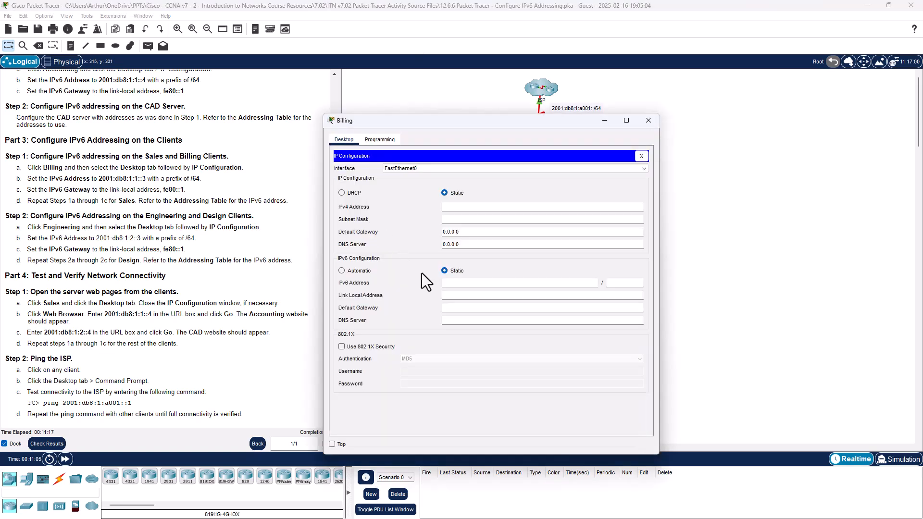
click(456, 308)
text(fe80::1)
drag(498, 116, 479, 1)
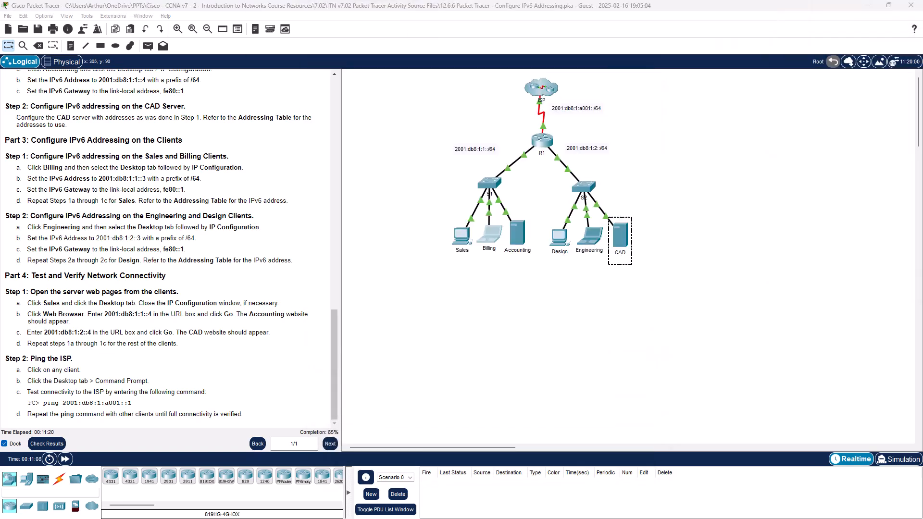
Set the Design client's IPv6 default gateway to fe80::1 and clear its window from the topology
click(560, 233)
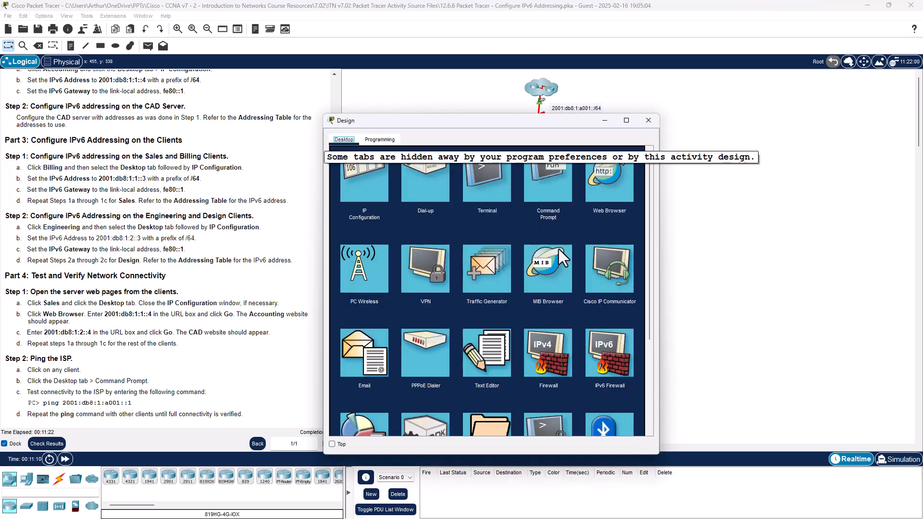
click(347, 184)
click(460, 308)
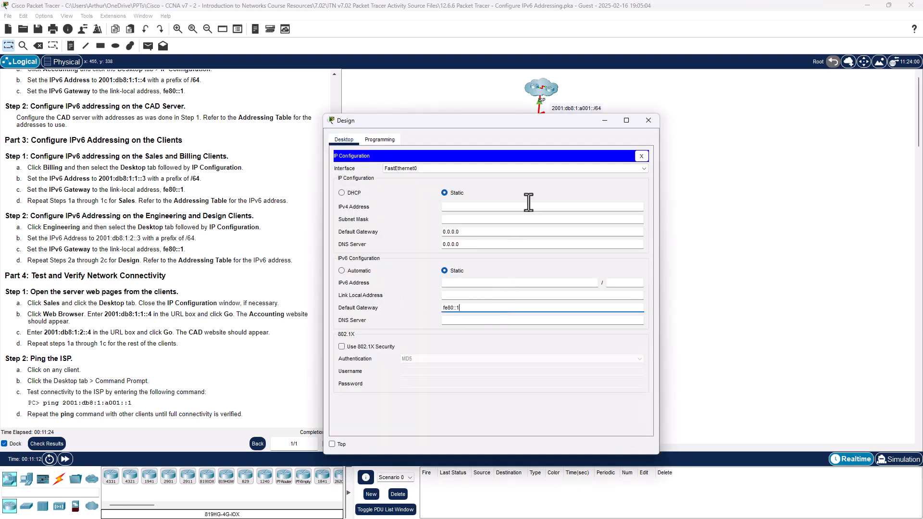
drag(510, 120, 502, 1)
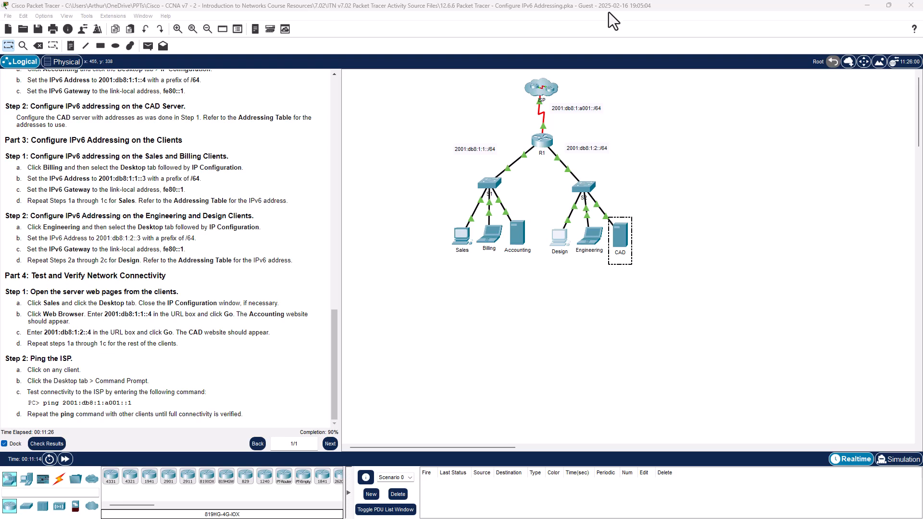
Open the Engineering client's IP configuration and set its IPv6 default gateway to fe80::1
click(581, 235)
click(364, 178)
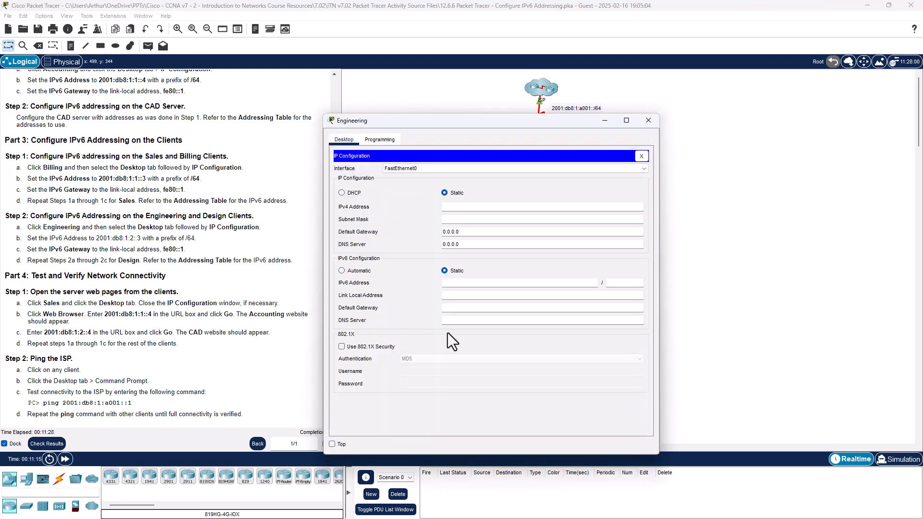
click(454, 308)
text(fe80::1)
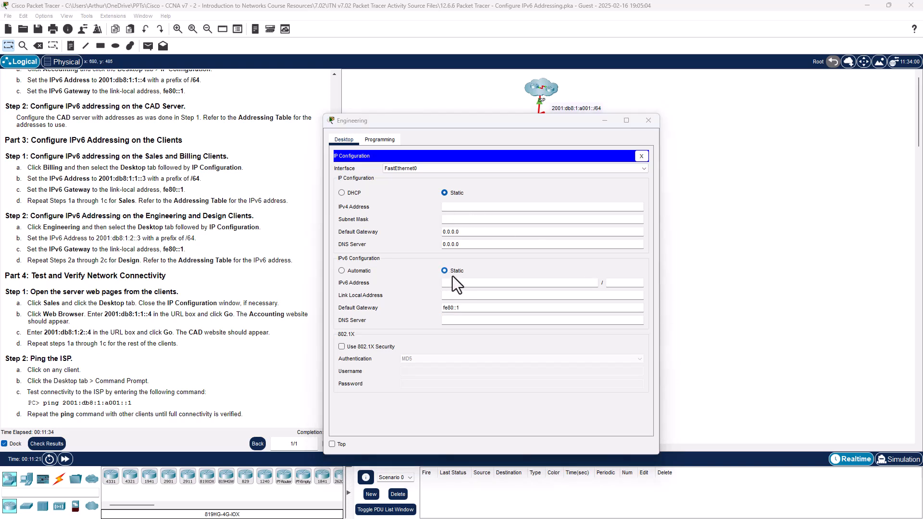
Set the Engineering client's IPv6 address to 2001:db8:1:2::3 with prefix length 64
click(513, 283)
text(2001:db8:1:2::3/64)
key(BackSpace)
key(BackSpace)
key(BackSpace)
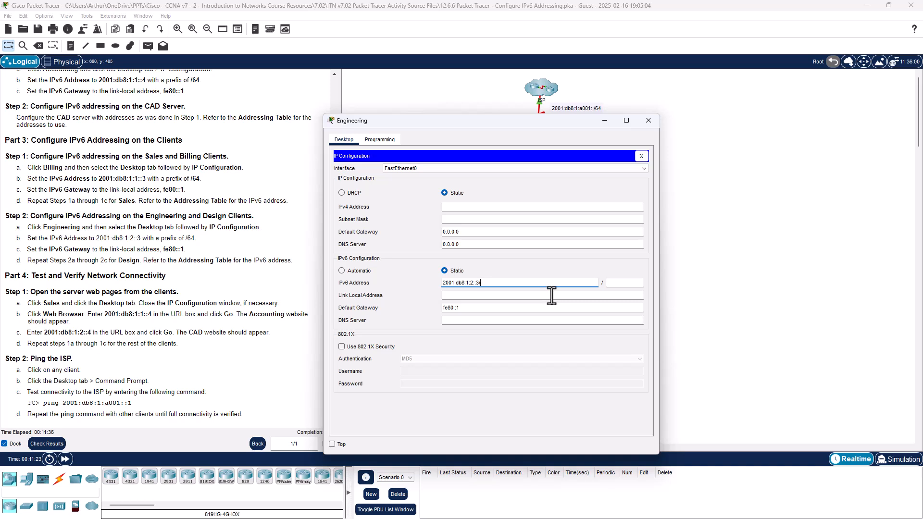
click(620, 282)
text(64)
click(571, 295)
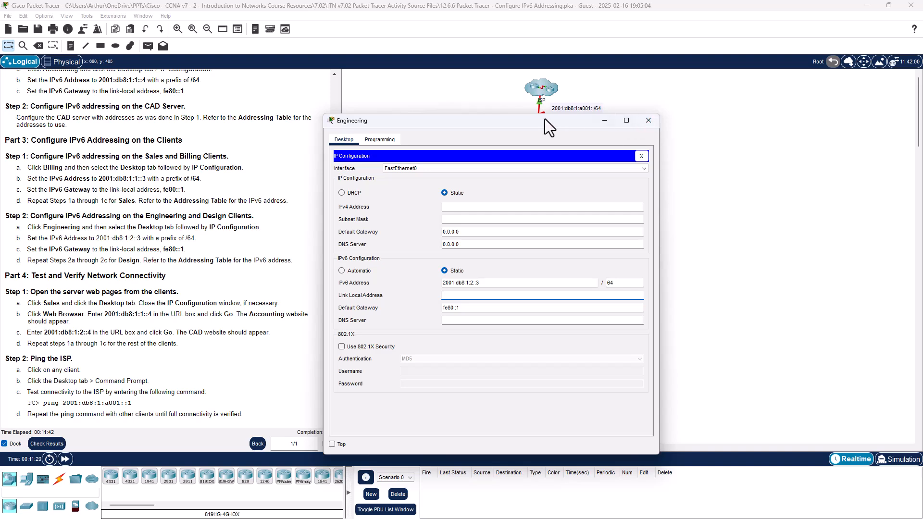
Close the Engineering client's window and set the Design client's IPv6 address to 2001:db8:1:2::2 with prefix length 64
drag(544, 119, 574, 113)
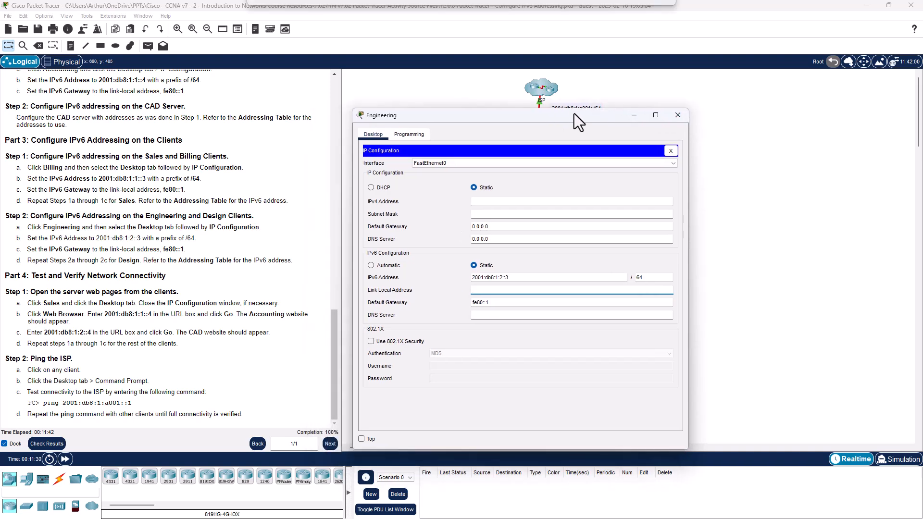
click(677, 117)
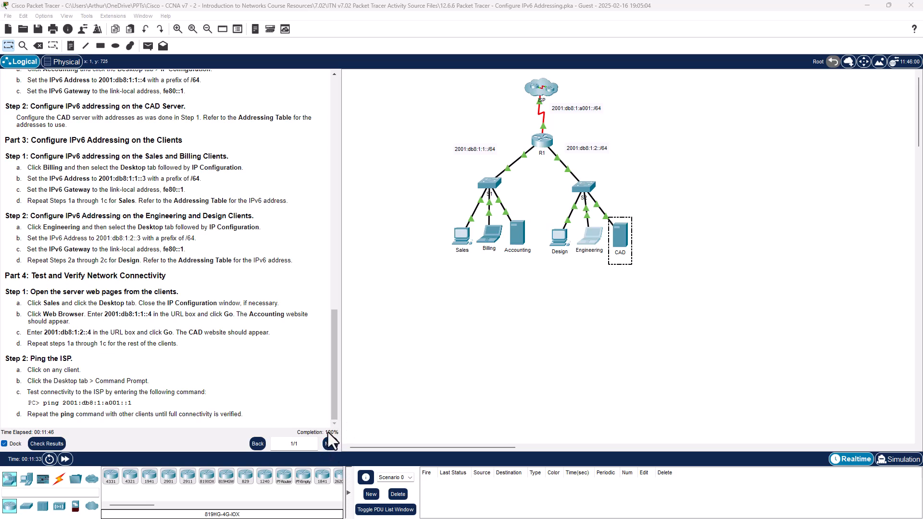
click(559, 235)
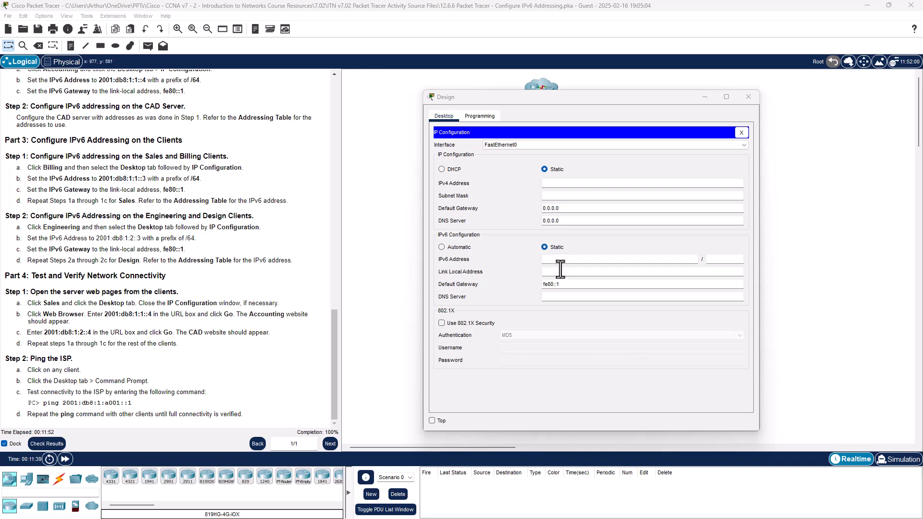
click(560, 259)
text(2001:db8:1:2::2)
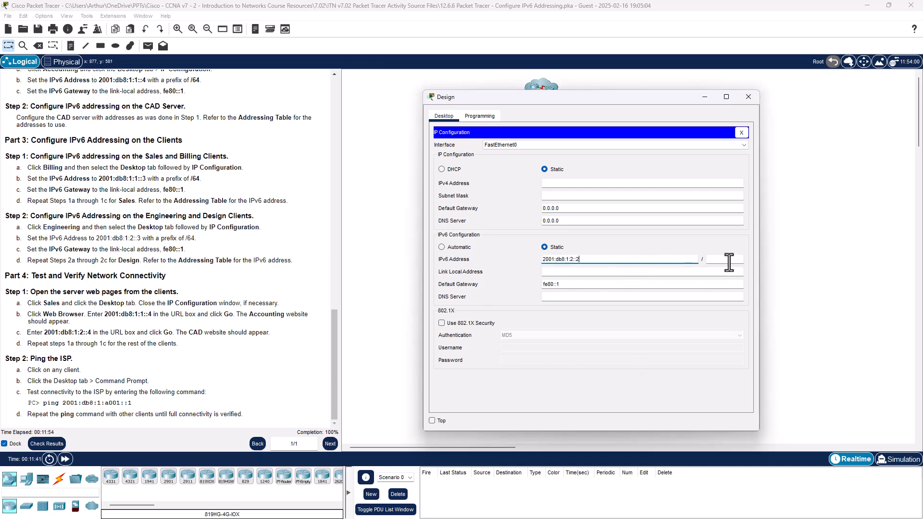
click(728, 262)
text(64)
click(748, 97)
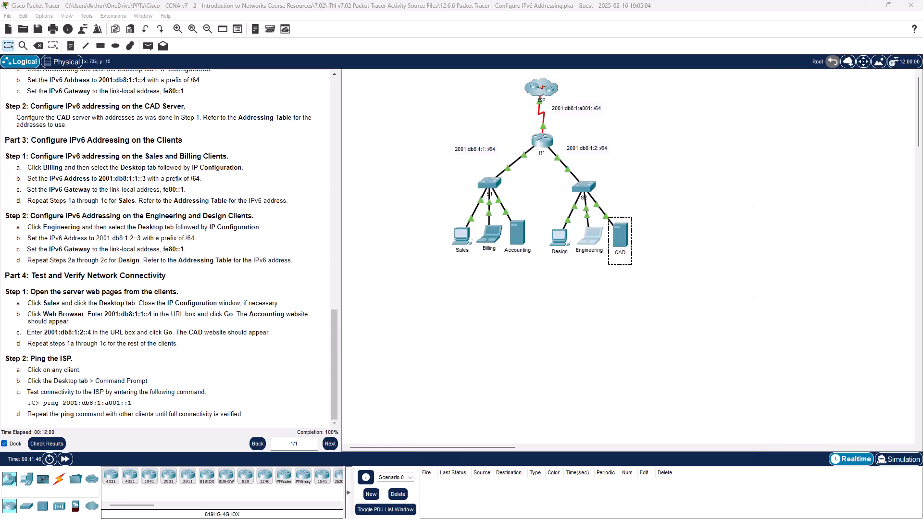
Set the Billing client's IPv6 address to 2001:db8:1:1::3 with prefix length 64 and close its window
drag(531, 0, 578, 87)
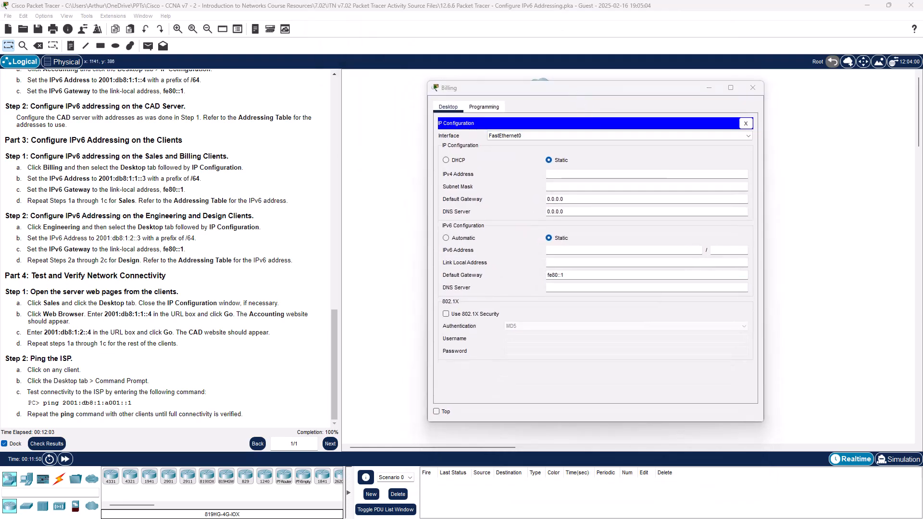
click(667, 256)
text(2001:db8:1:1::3/64)
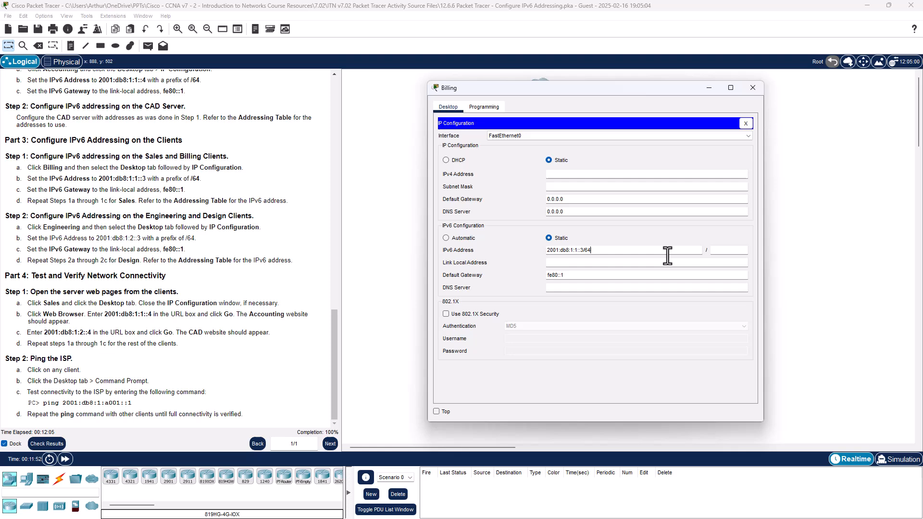
key(BackSpace)
key(BackSpace)
key(BackSpace)
click(730, 249)
click(754, 86)
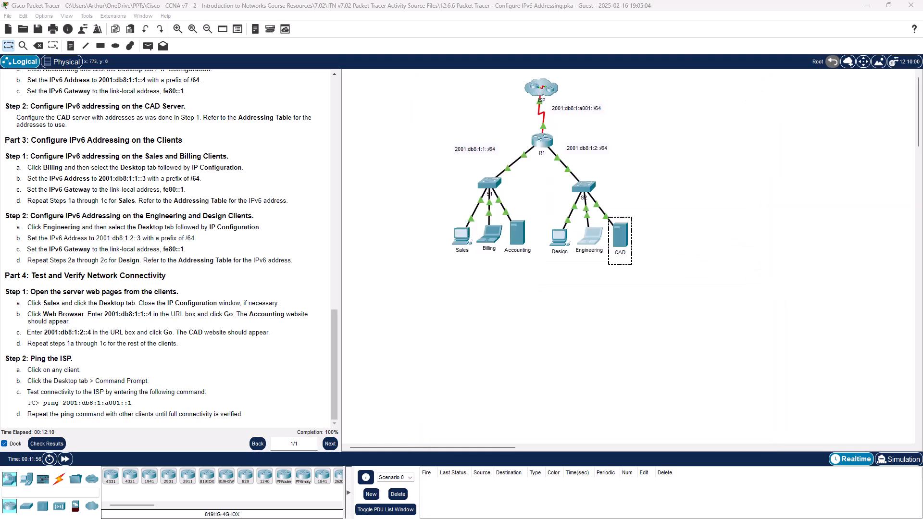
Set the Sales client's IPv6 address to 2001:db8:1:1::2 with prefix length 64 and close its window
drag(279, 0, 584, 105)
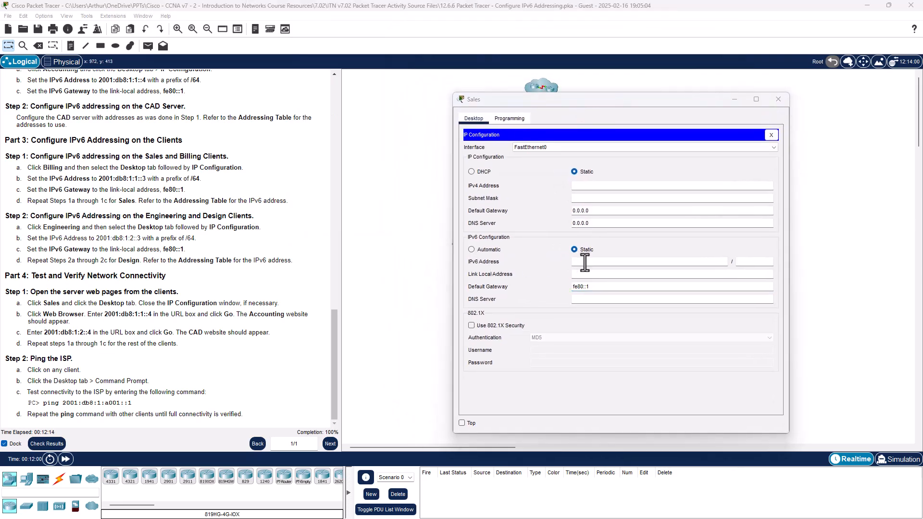
click(692, 262)
text(2001:db8:1:1::2)
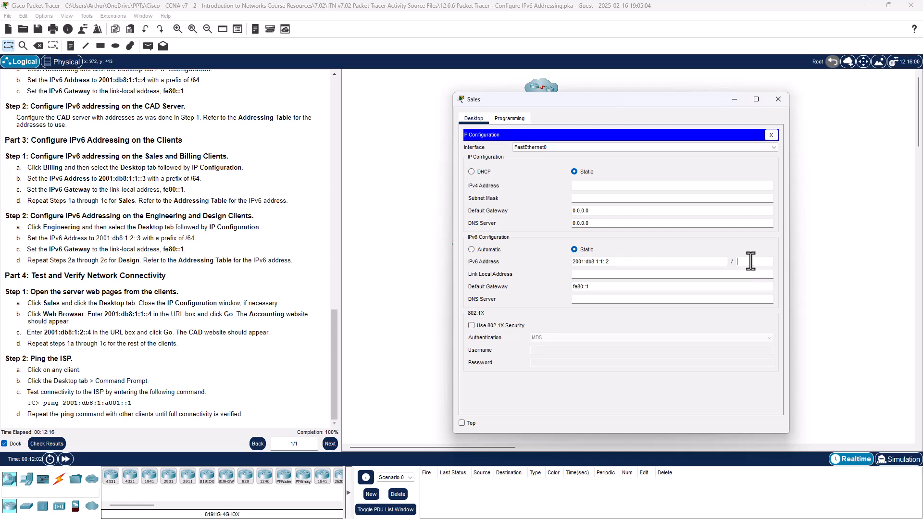
text(/64)
click(713, 277)
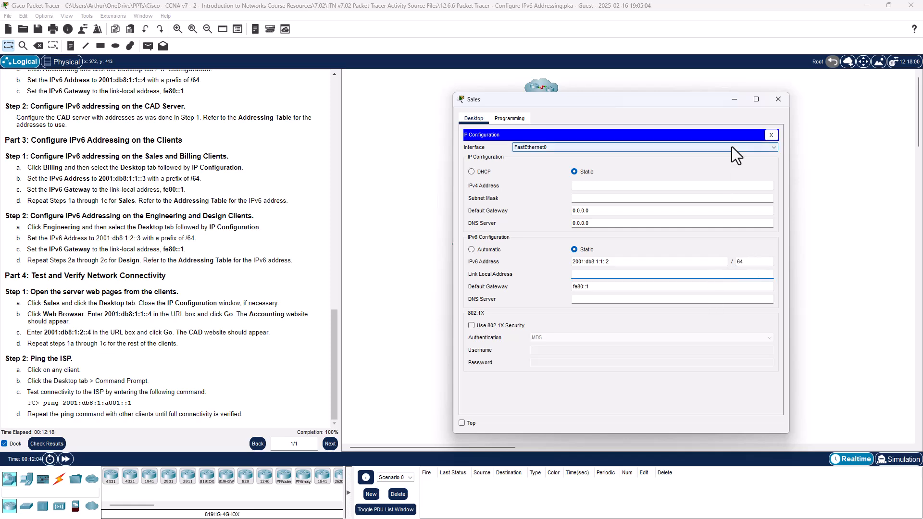
click(774, 97)
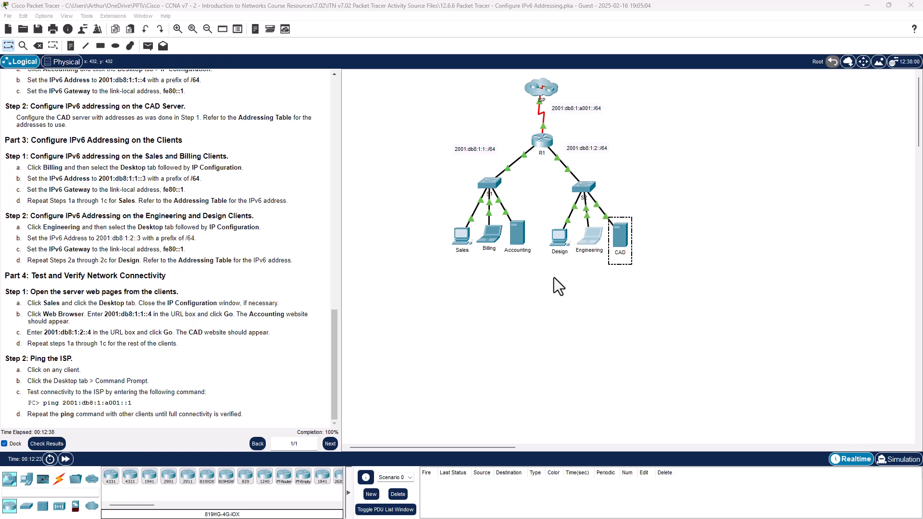
Copy the Accounting server's address 2001:db8:1:1::4 from the instructions and load it in the Sales client's web browser
drag(103, 316, 153, 316)
right_click(147, 315)
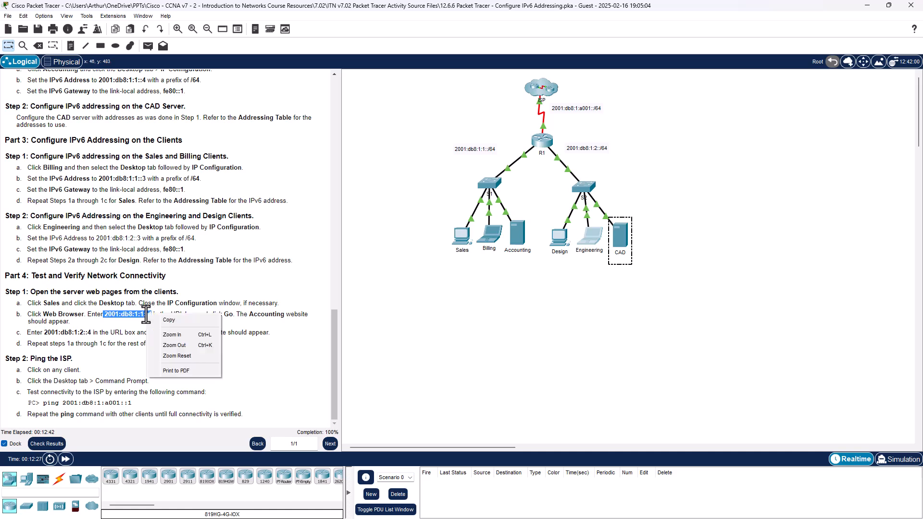
click(161, 319)
click(462, 236)
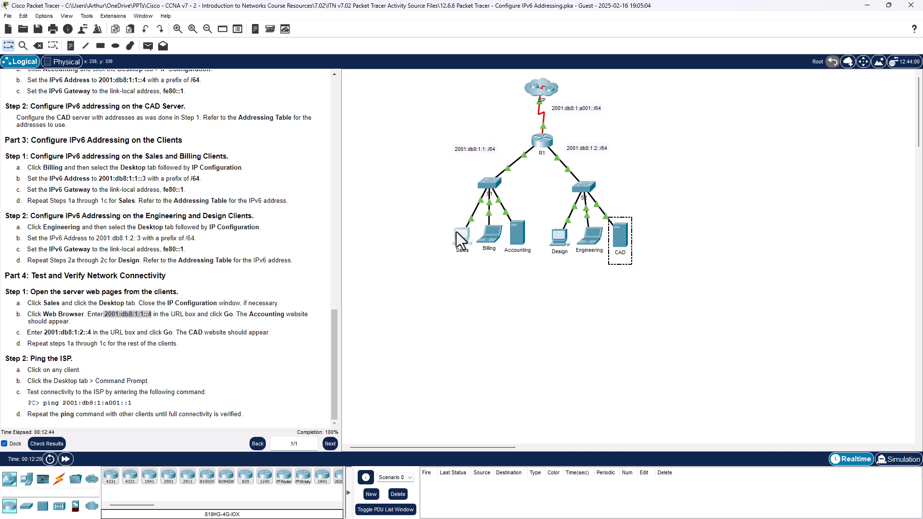
click(602, 180)
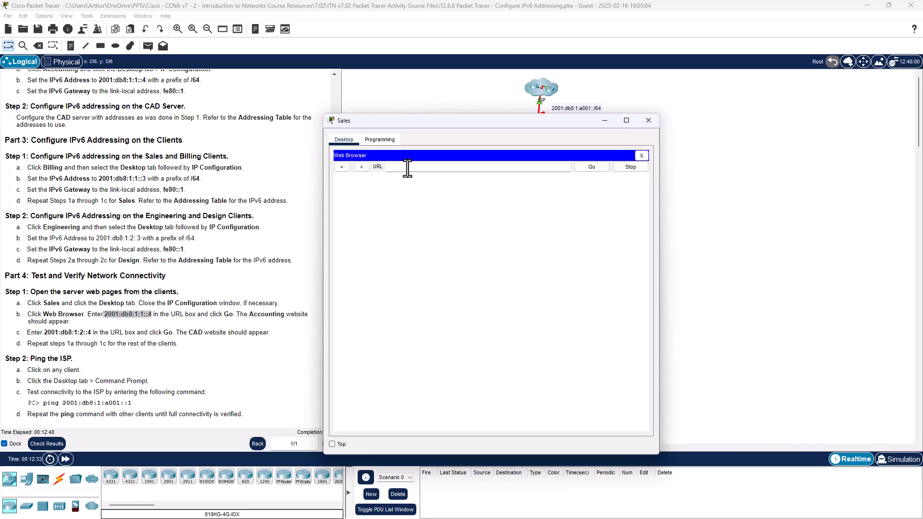
right_click(413, 167)
click(441, 221)
click(579, 167)
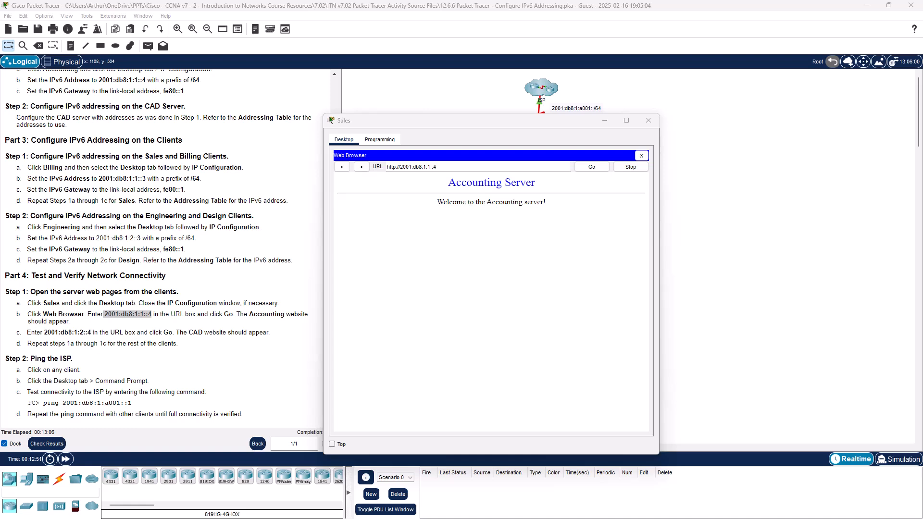
Load the CAD server's page at 2001:db8:1:2::4 in the Sales client's web browser and close the client's window
drag(448, 166, 378, 166)
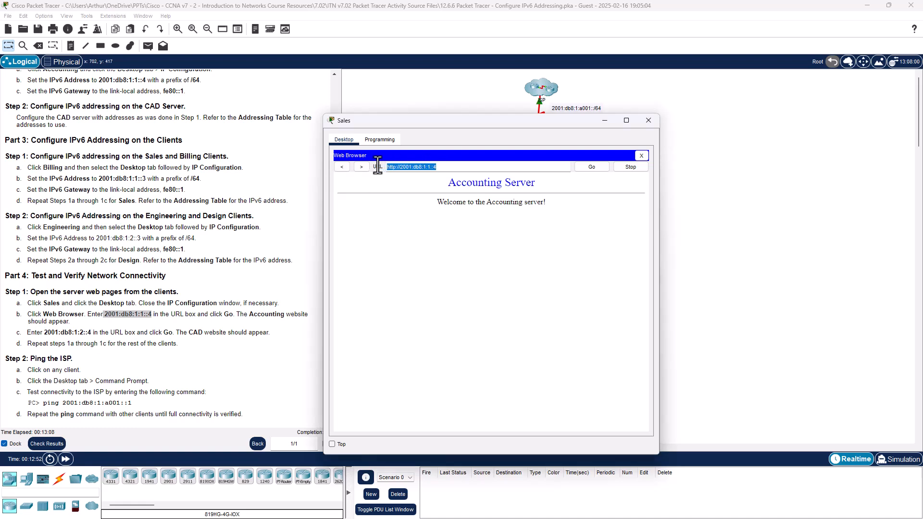
key(ctrl+v)
key(Return)
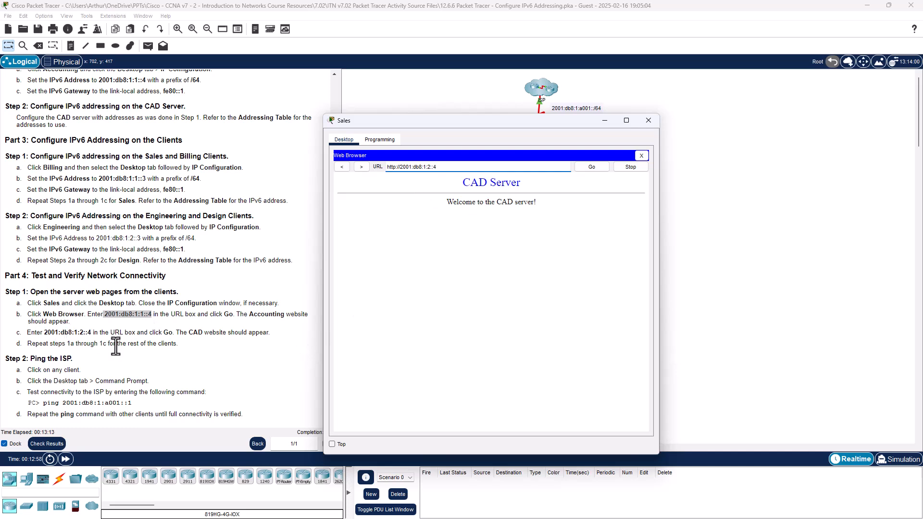
click(642, 156)
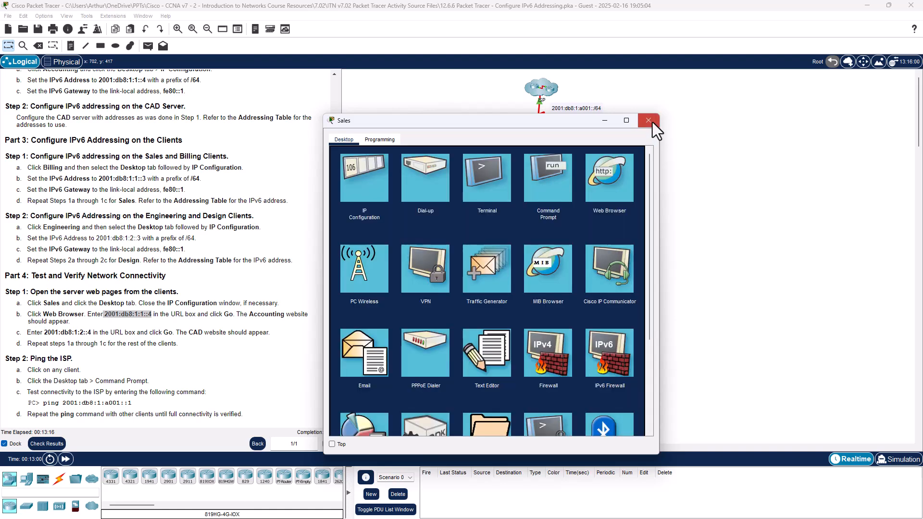
click(649, 121)
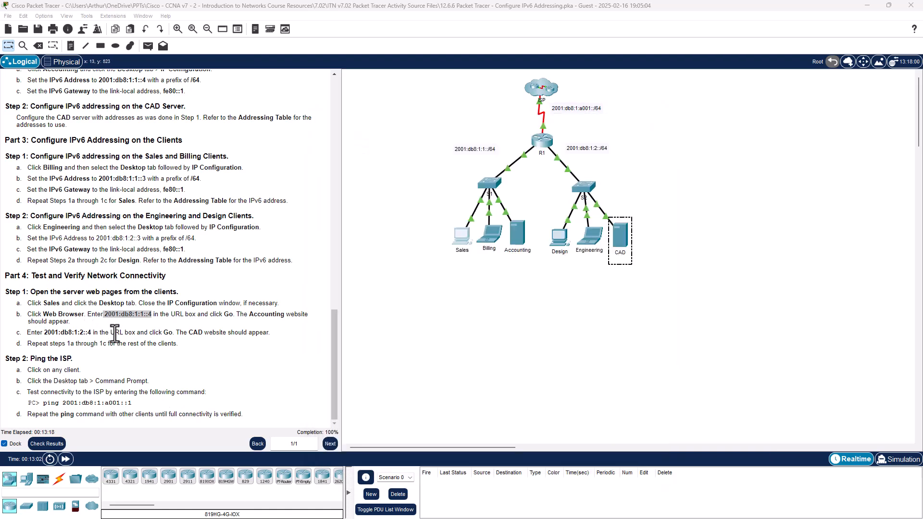
Copy the address 2001:db8:1:a001::1 from the ping instruction and check it against the ISP row of the addressing table
drag(132, 403, 62, 403)
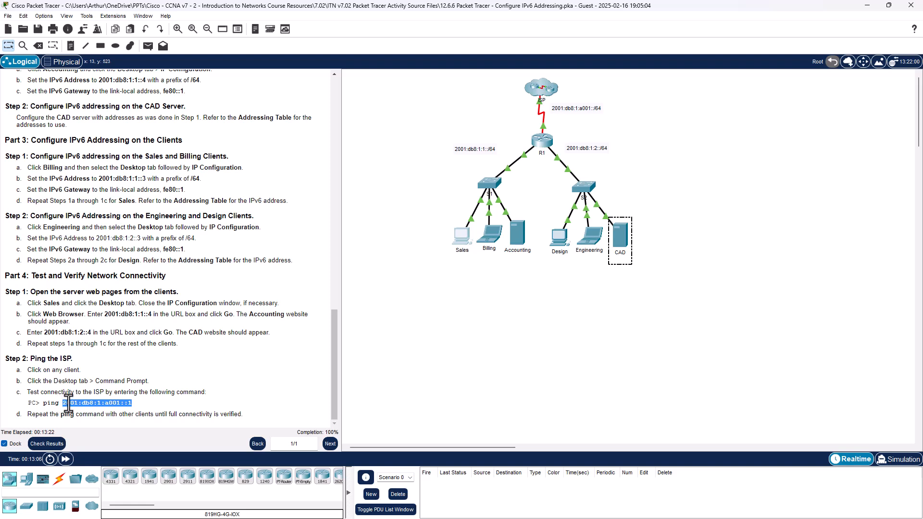
right_click(68, 403)
click(85, 407)
scroll(136, 290, up, 15)
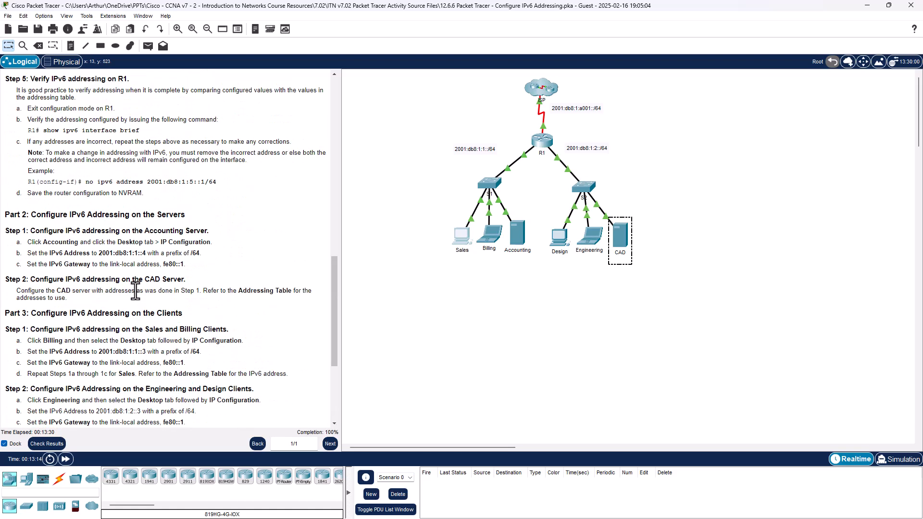
scroll(135, 290, up, 5)
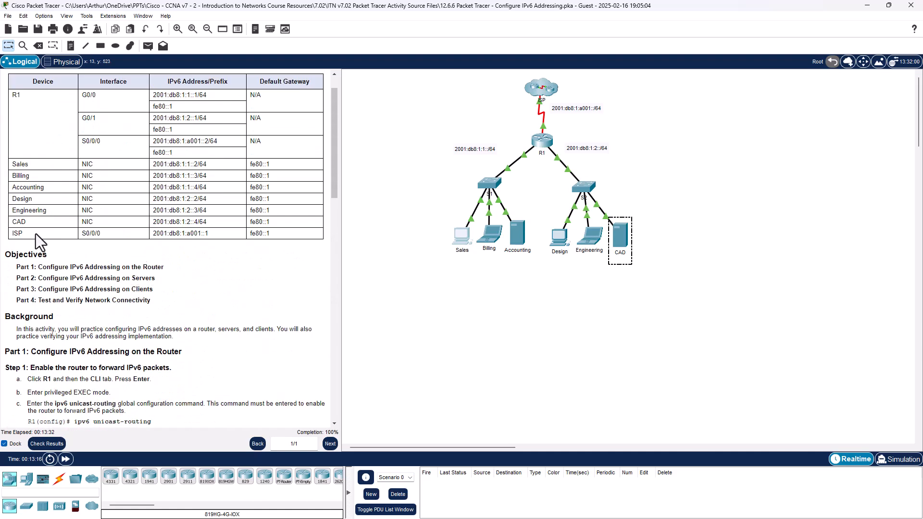
double_click(17, 234)
drag(217, 236, 152, 236)
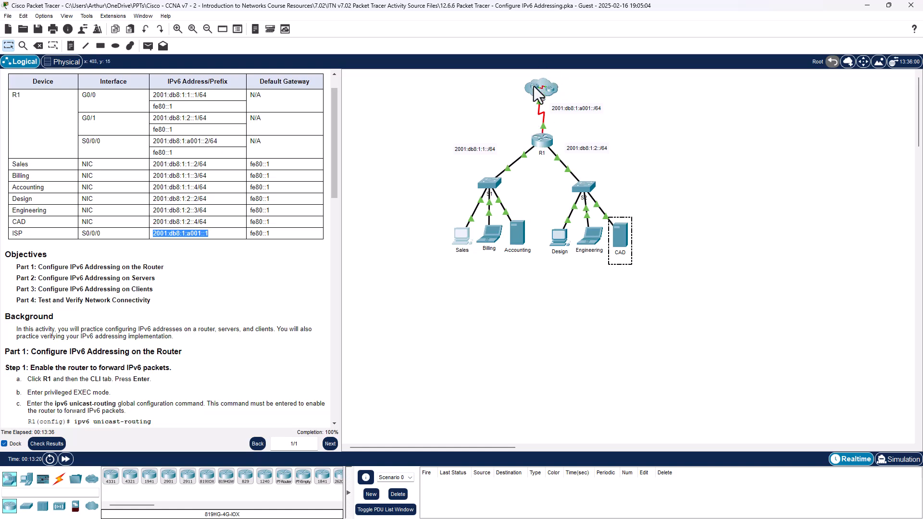
Ping the ISP at 2001:db8:1:a001::1 from the Sales client's command prompt
click(462, 245)
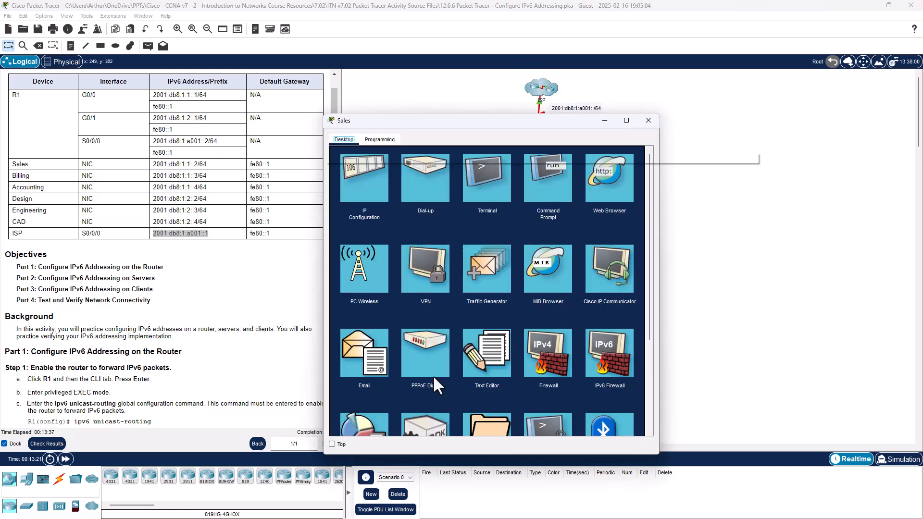
click(536, 188)
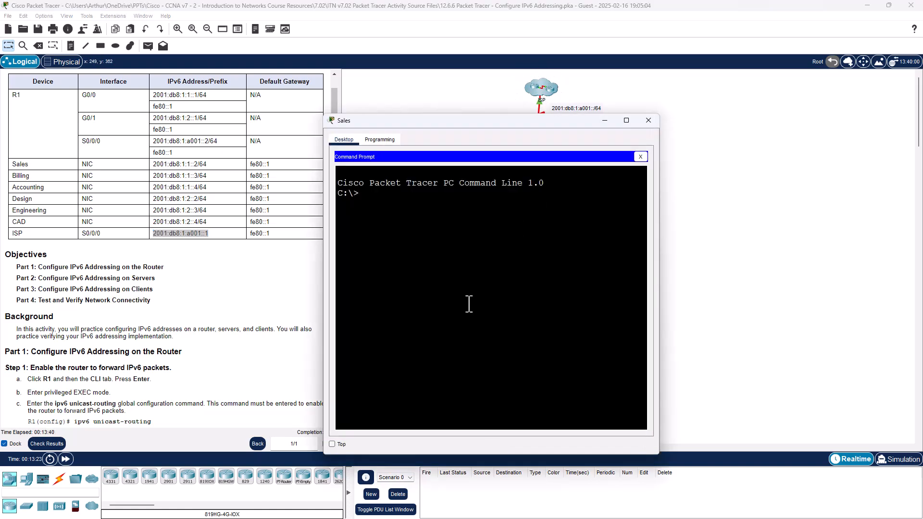
text(ping)
right_click(462, 223)
click(477, 238)
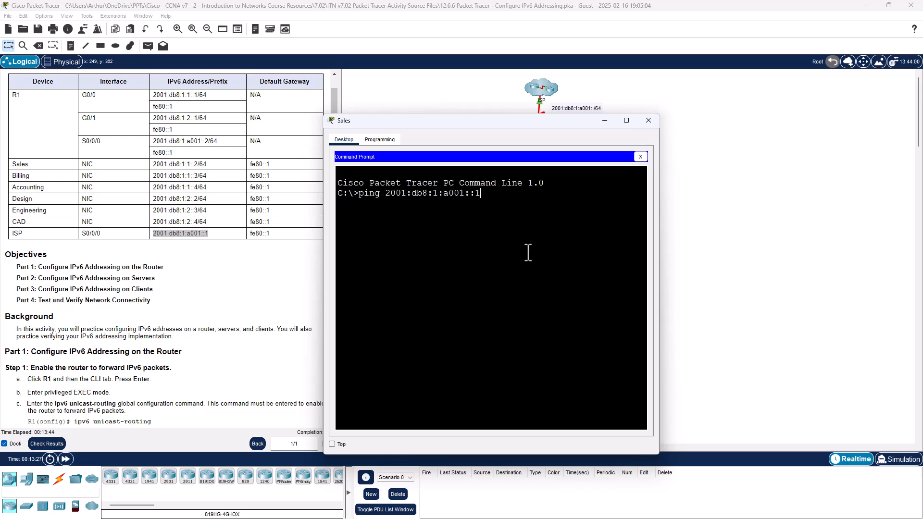
key(Return)
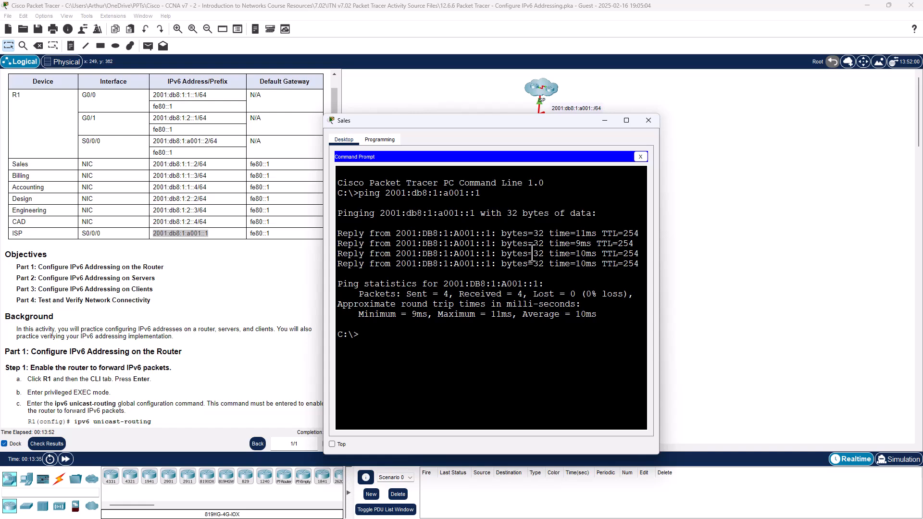
Close the Sales client's window, check the activity results and view the assessment items
click(648, 121)
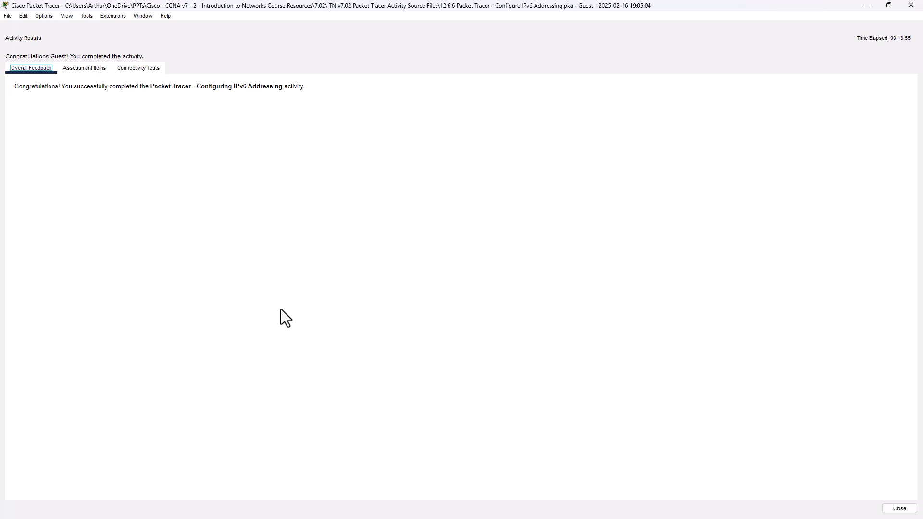
click(71, 67)
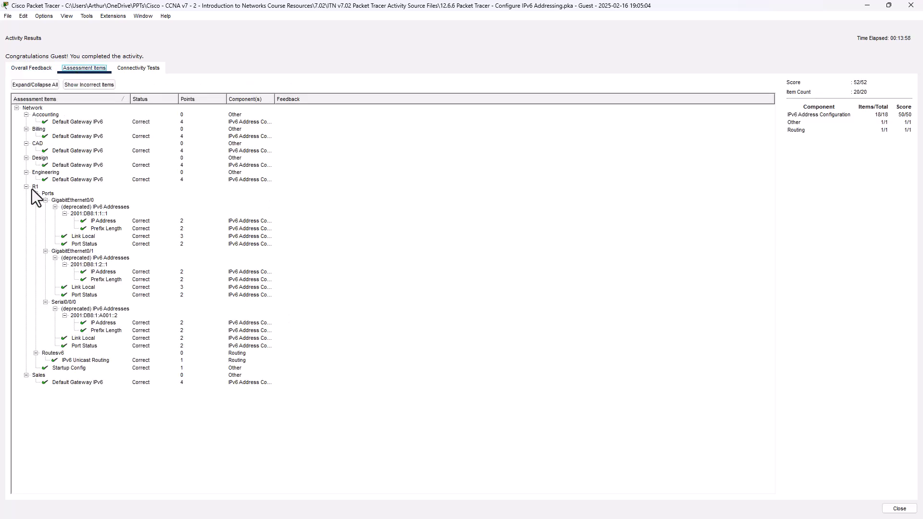